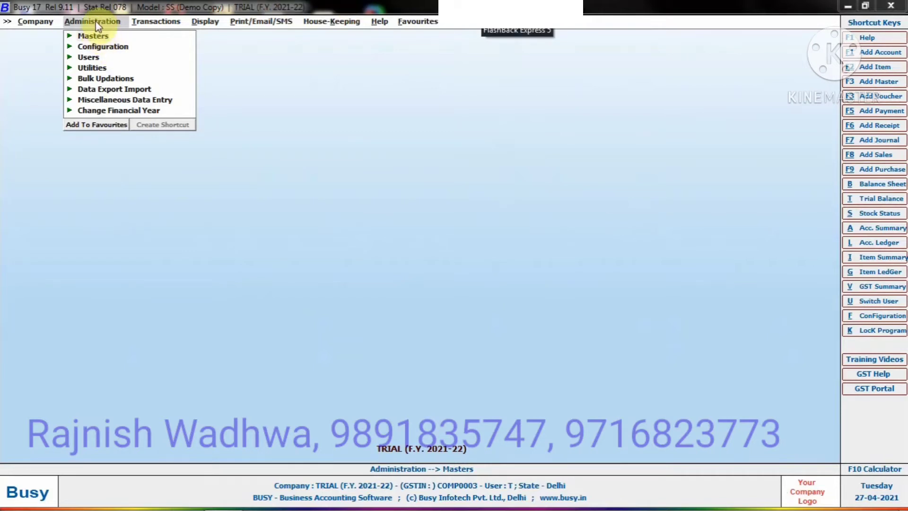
# - Create and save a primary item group named Honda in the item group masters
pyautogui.click(93, 37)
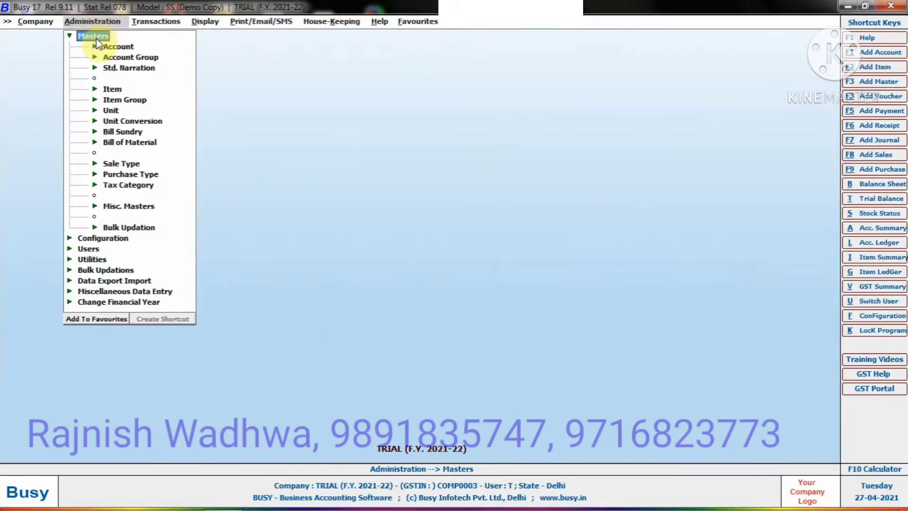
pyautogui.click(117, 102)
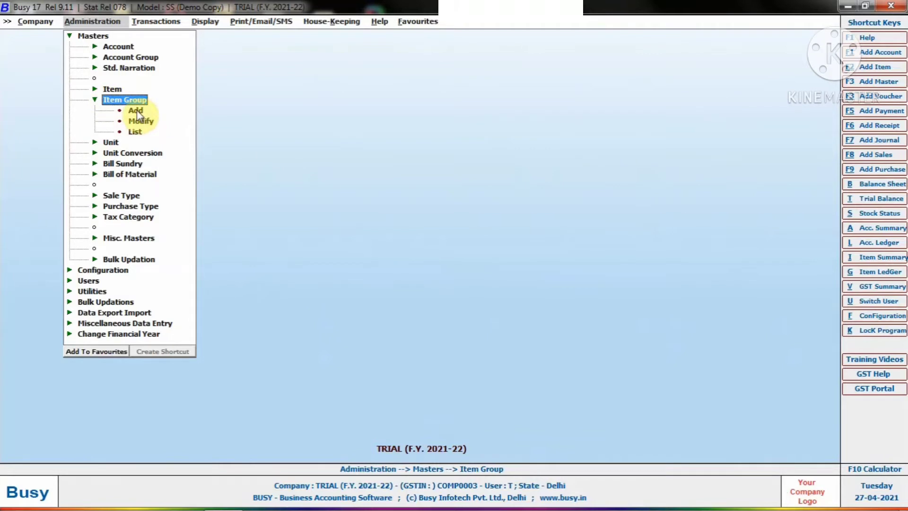
pyautogui.click(135, 111)
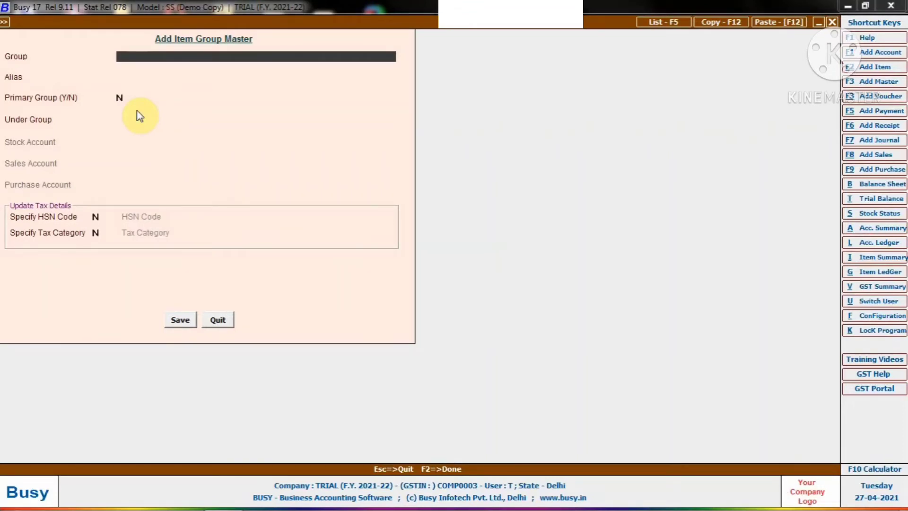
pyautogui.write('honda')
pyautogui.press('Return')
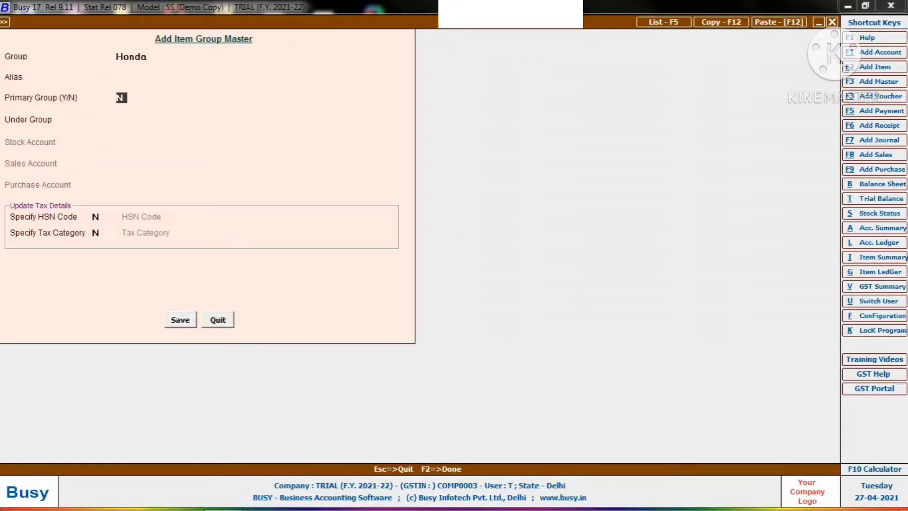
pyautogui.press('y')
pyautogui.press('Return')
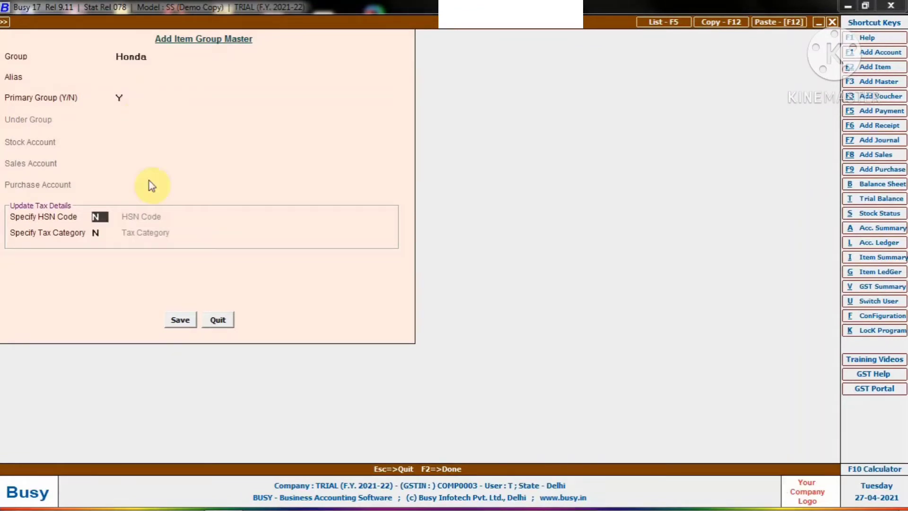
pyautogui.click(180, 322)
# - Add and save a second primary item group named Maruti, and leave the item group form
pyautogui.write('maruti')
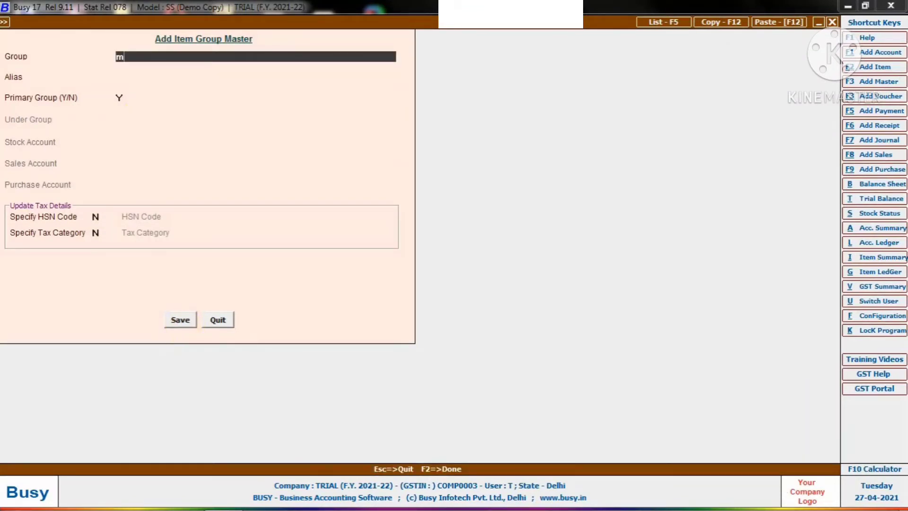
pyautogui.press('Return')
pyautogui.press('Return')
pyautogui.press('Return')
pyautogui.press('Return')
pyautogui.press('Return')
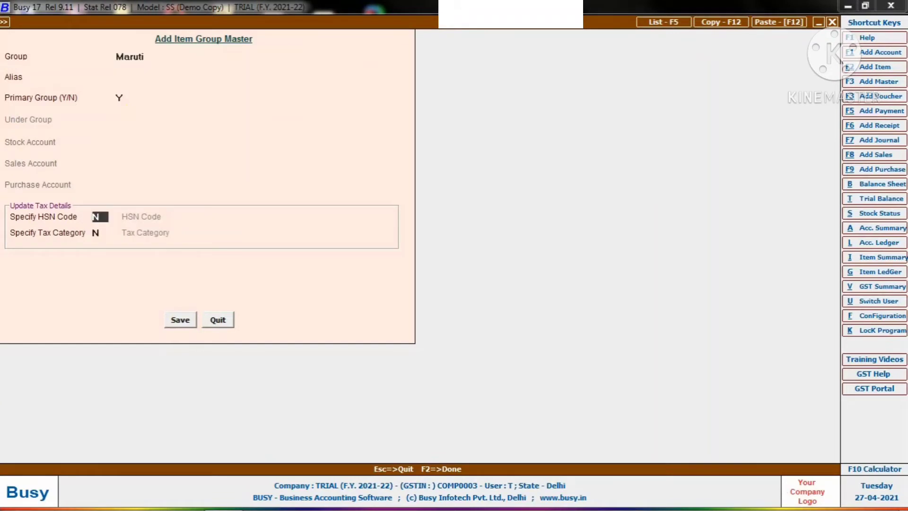
pyautogui.click(179, 323)
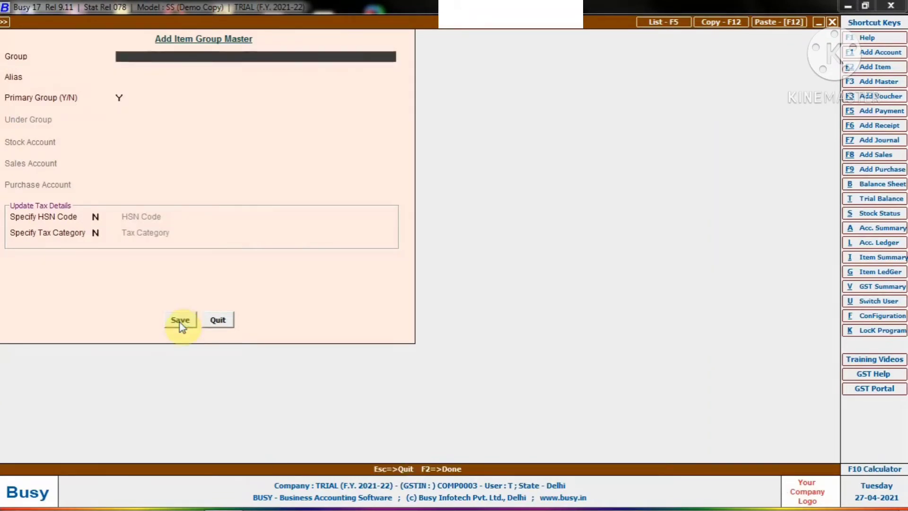
pyautogui.press('Escape')
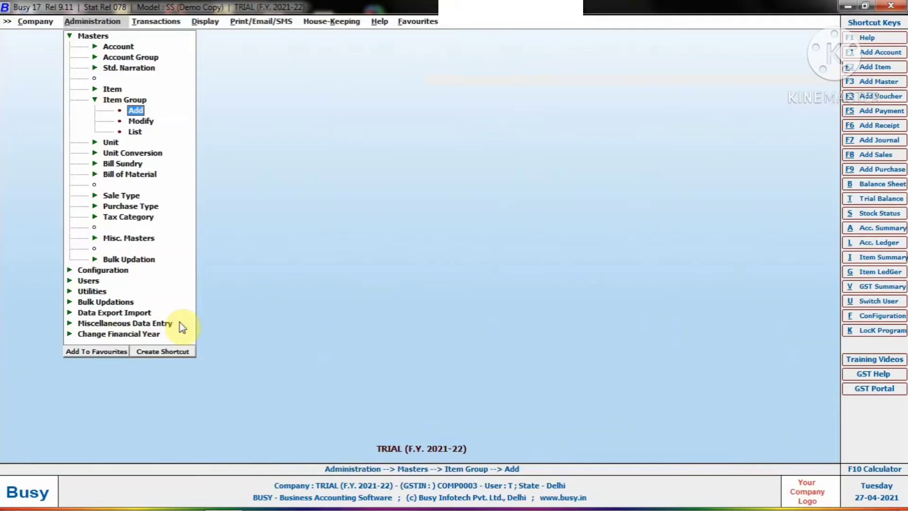
# - Display the list of item groups on screen to check the Honda and Maruti groups, and close it
pyautogui.press('Down')
pyautogui.press('Down')
pyautogui.press('Return')
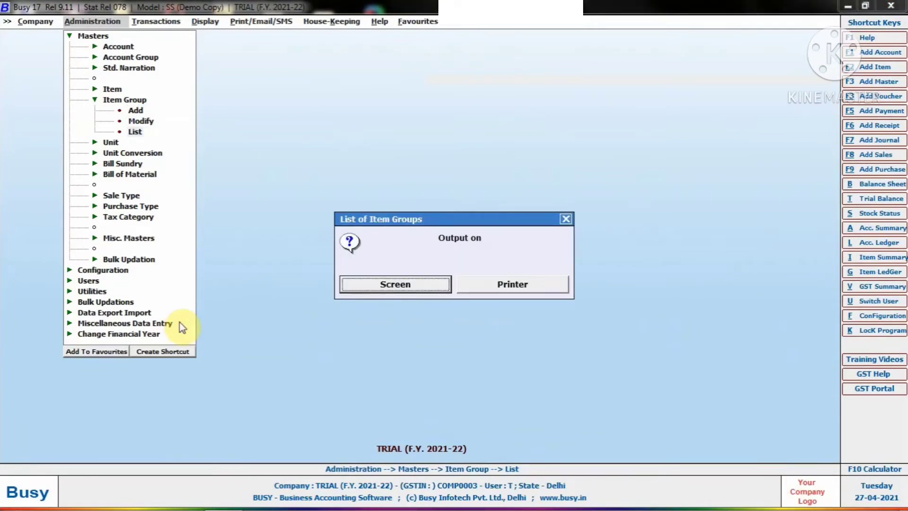
pyautogui.press('Return')
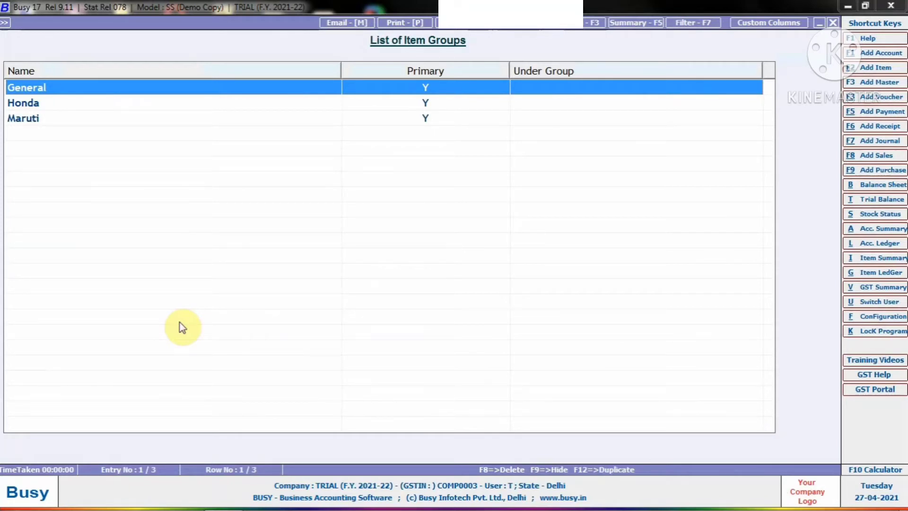
pyautogui.press('Escape')
pyautogui.press('Escape')
# - Create and save a non-primary item group named T Light under the Honda group
pyautogui.press('Up')
pyautogui.press('Up')
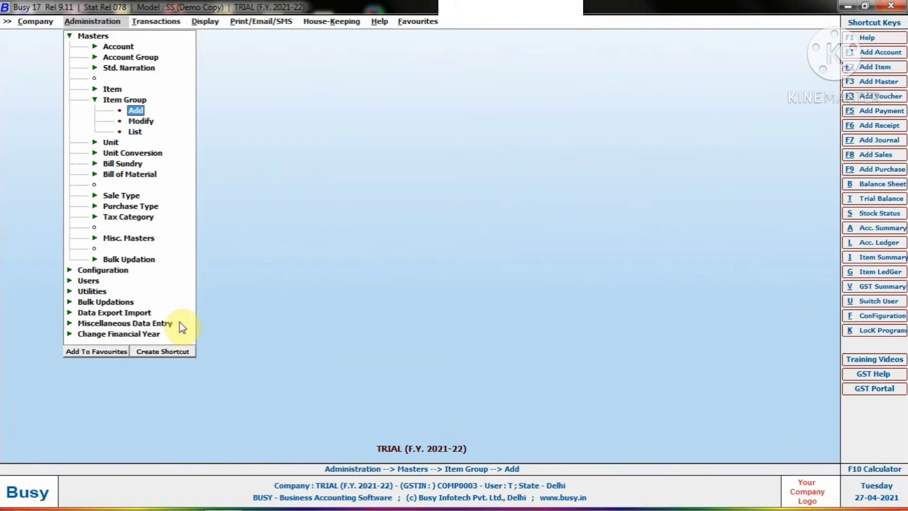
pyautogui.press('Return')
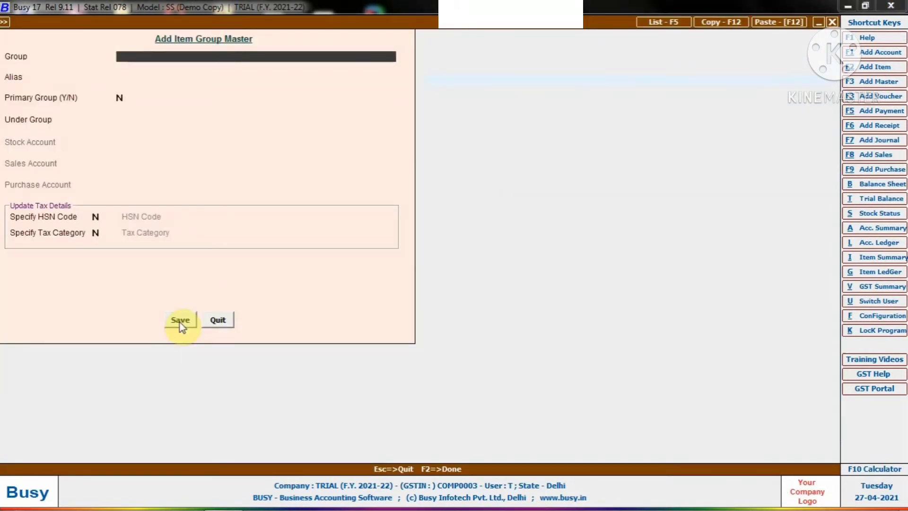
pyautogui.write('te')
pyautogui.press('BackSpace')
pyautogui.write('Light')
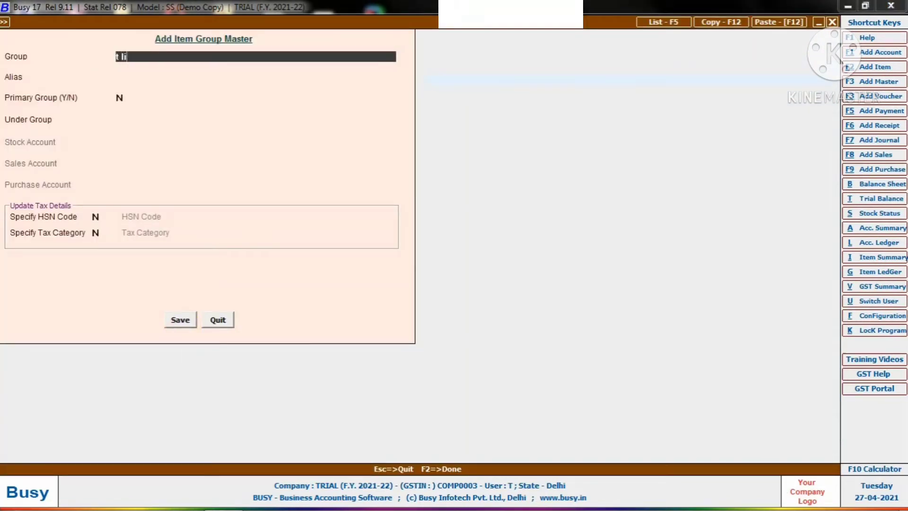
pyautogui.press('Return')
pyautogui.press('Return')
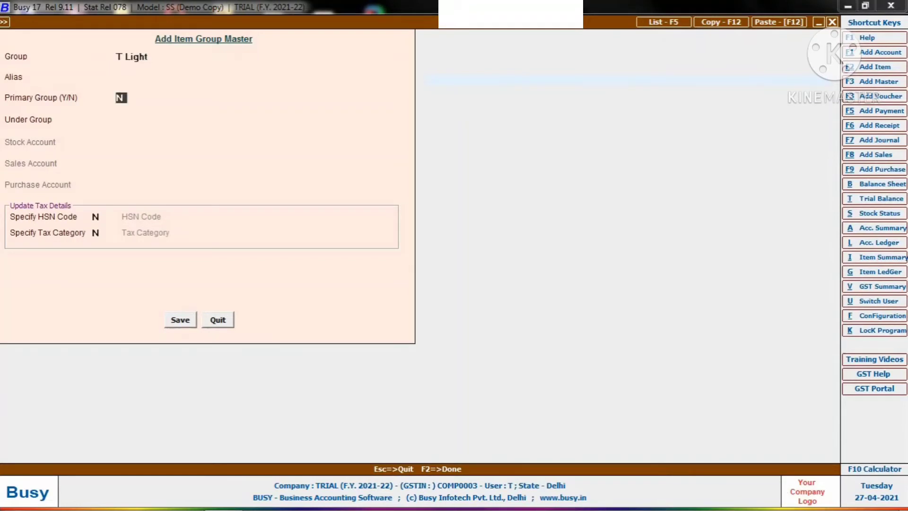
pyautogui.press('Return')
pyautogui.write('hon')
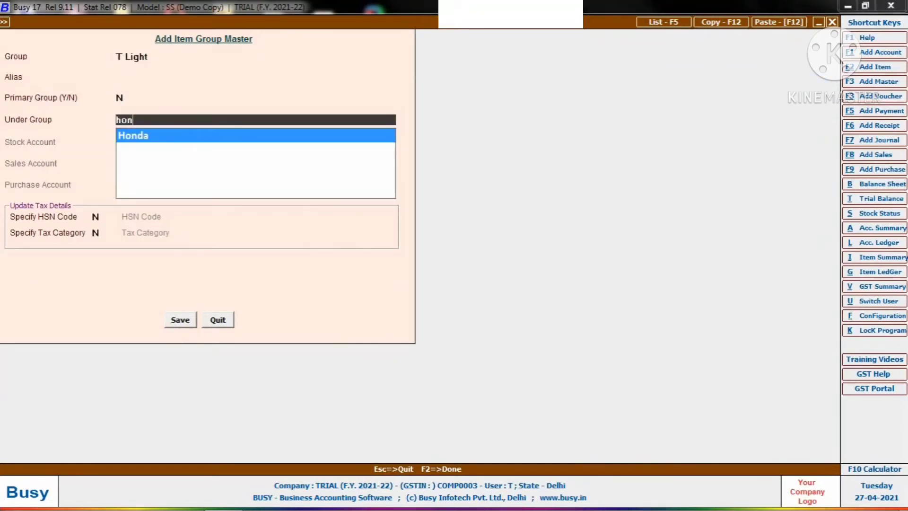
pyautogui.press('Return')
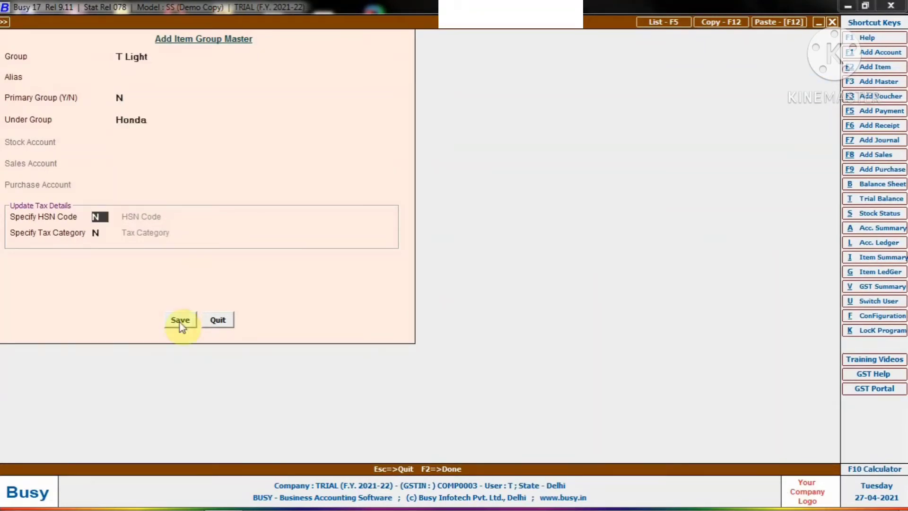
pyautogui.click(179, 320)
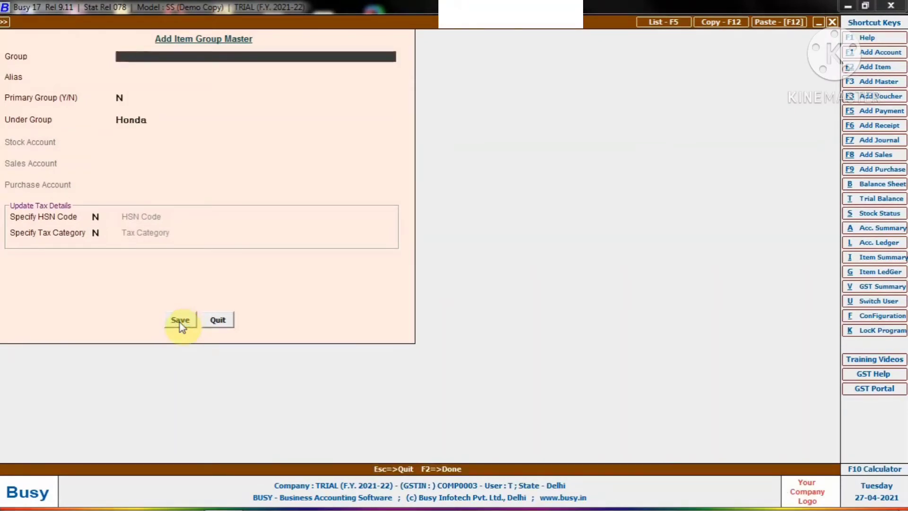
# - Add and save a non-primary item group named H Light under Honda, and leave the form
pyautogui.write('h light')
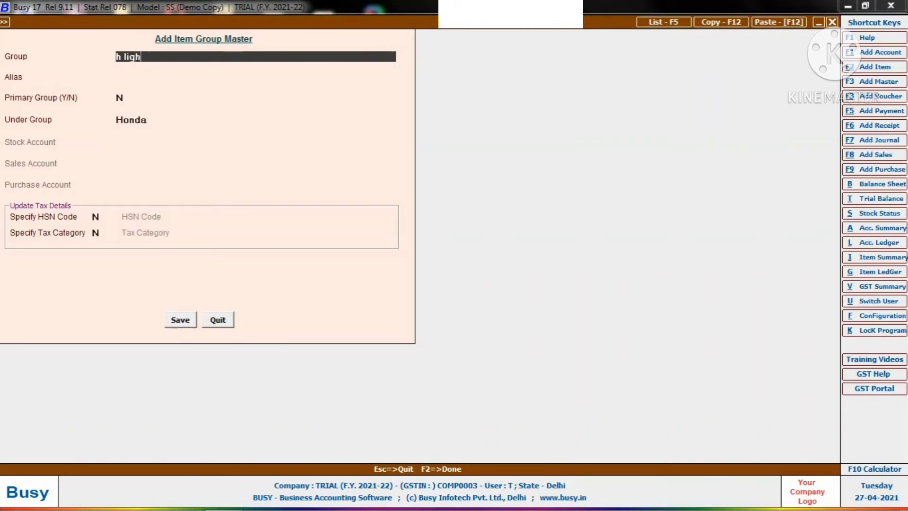
pyautogui.press('Return')
pyautogui.press('Return')
pyautogui.press('Return')
pyautogui.press('Return')
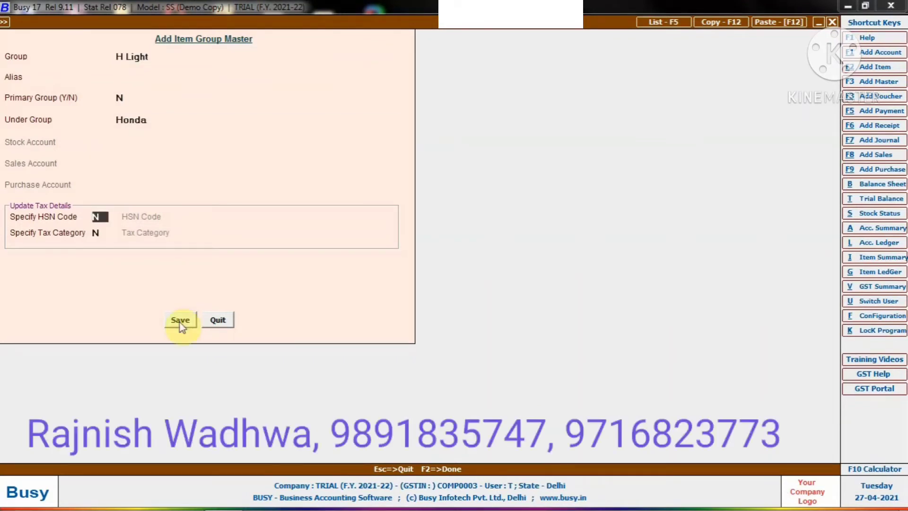
pyautogui.click(181, 323)
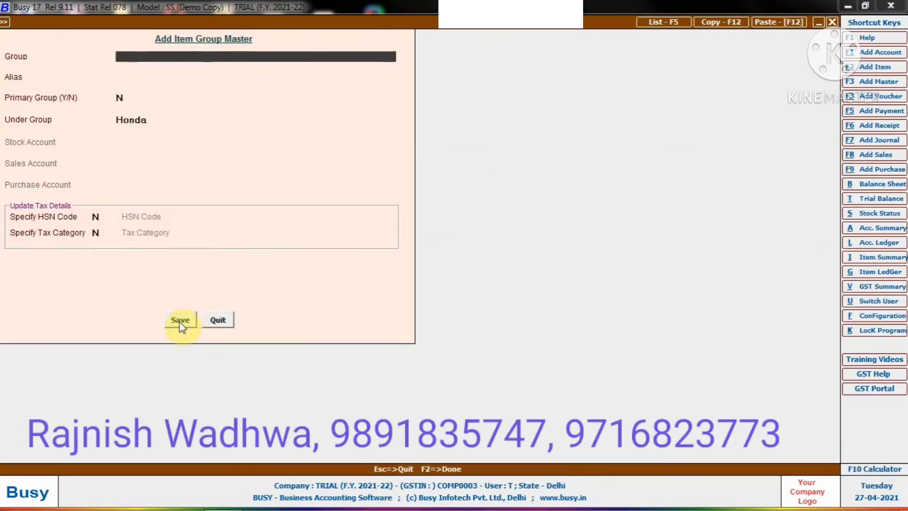
pyautogui.press('Escape')
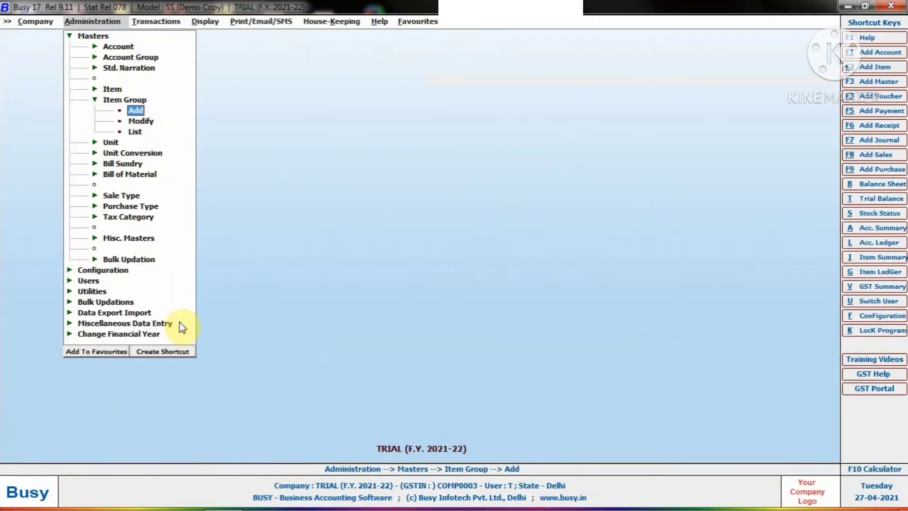
# - Display the item group list on screen to check the parent groups of H Light and T Light, and close it
pyautogui.press('Down')
pyautogui.press('Down')
pyautogui.press('Return')
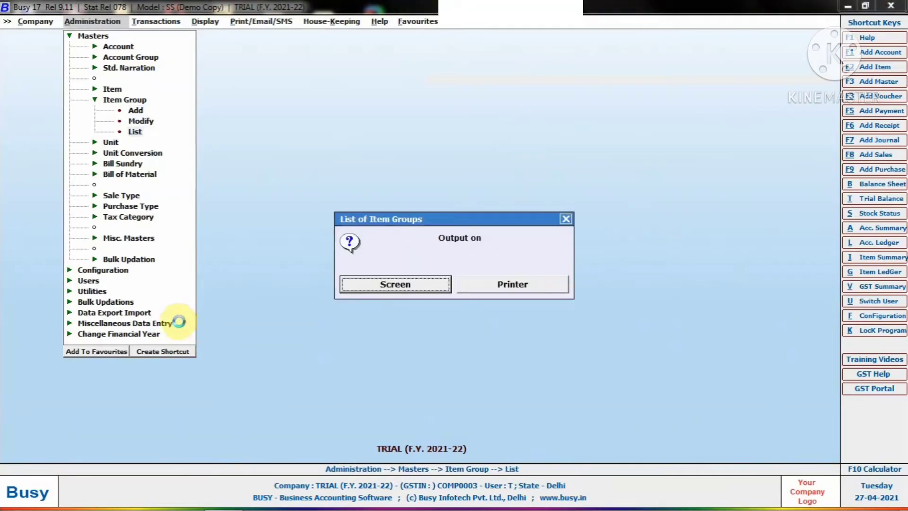
pyautogui.press('Return')
pyautogui.press('Return')
pyautogui.click(180, 320)
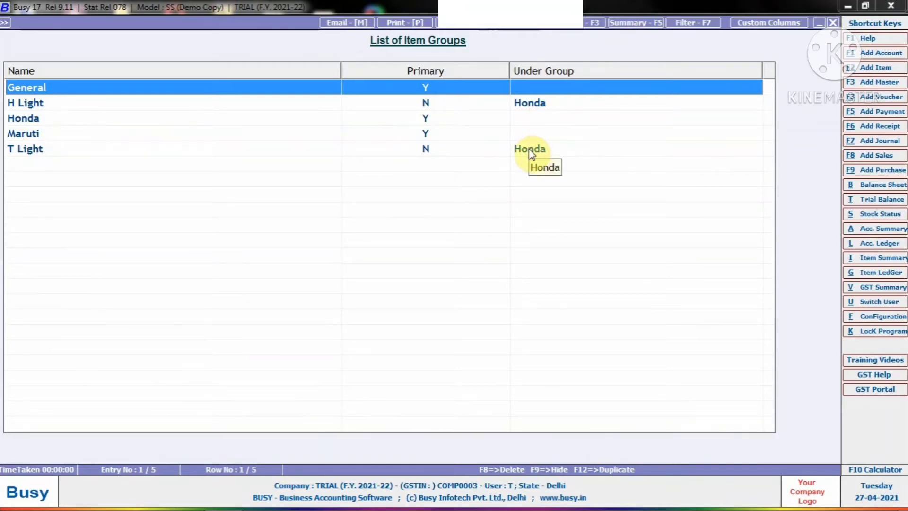
pyautogui.press('Escape')
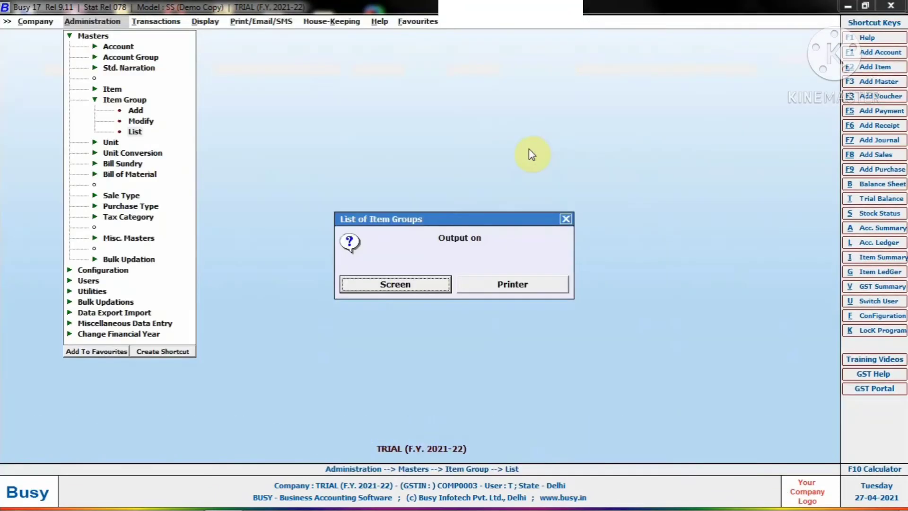
pyautogui.press('Escape')
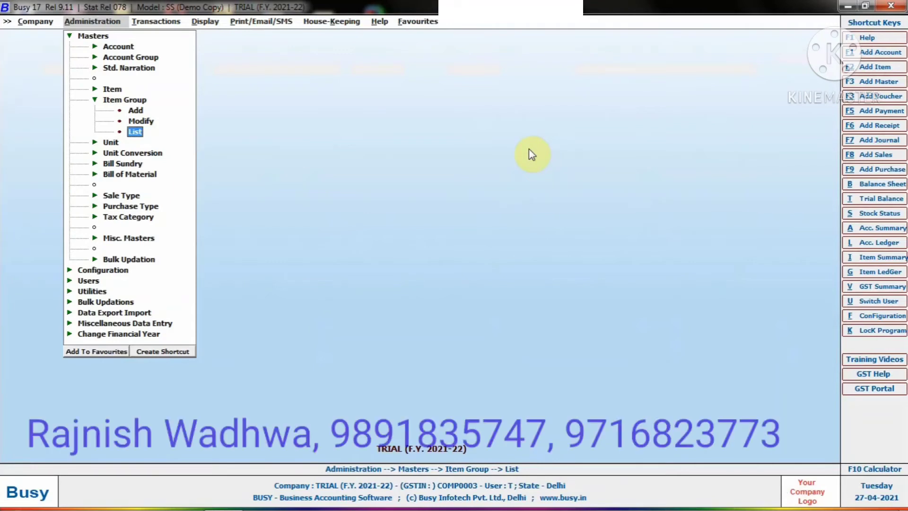
# - Open the existing H Light item group for modification
pyautogui.press('Up')
pyautogui.press('Up')
pyautogui.press('Up')
pyautogui.press('Up')
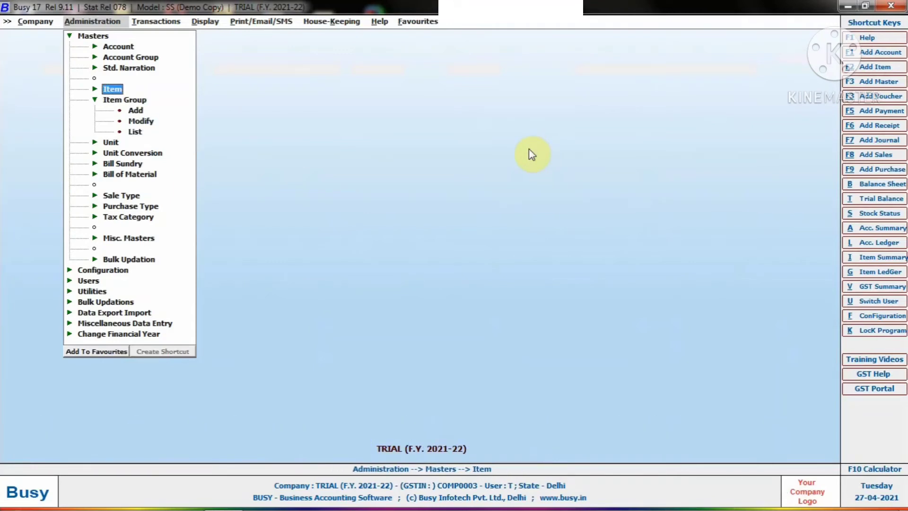
pyautogui.press('Down')
pyautogui.press('Down')
pyautogui.press('Down')
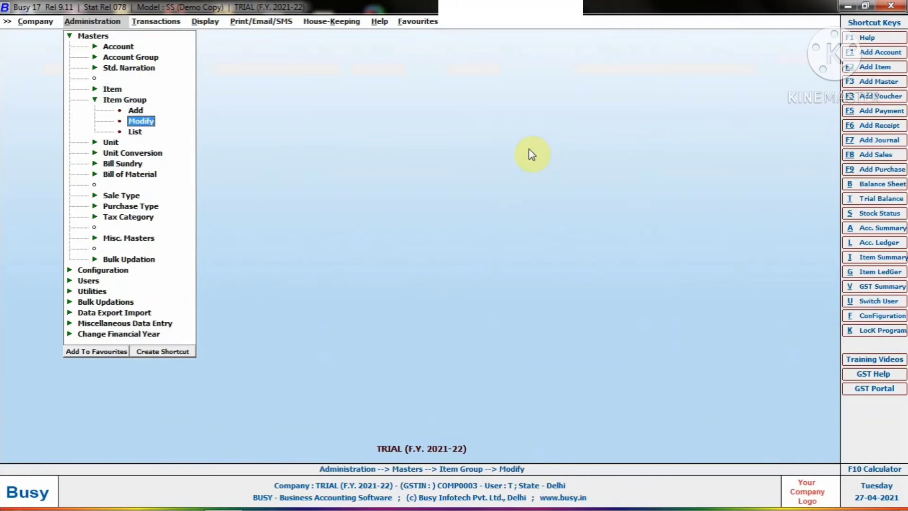
pyautogui.press('Up')
pyautogui.press('Down')
pyautogui.press('Return')
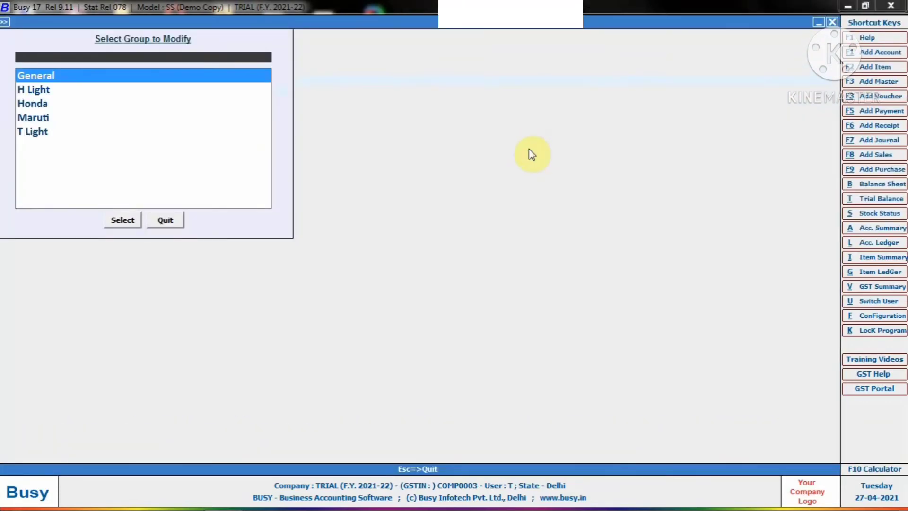
pyautogui.press('Down')
pyautogui.press('Down')
pyautogui.press('Up')
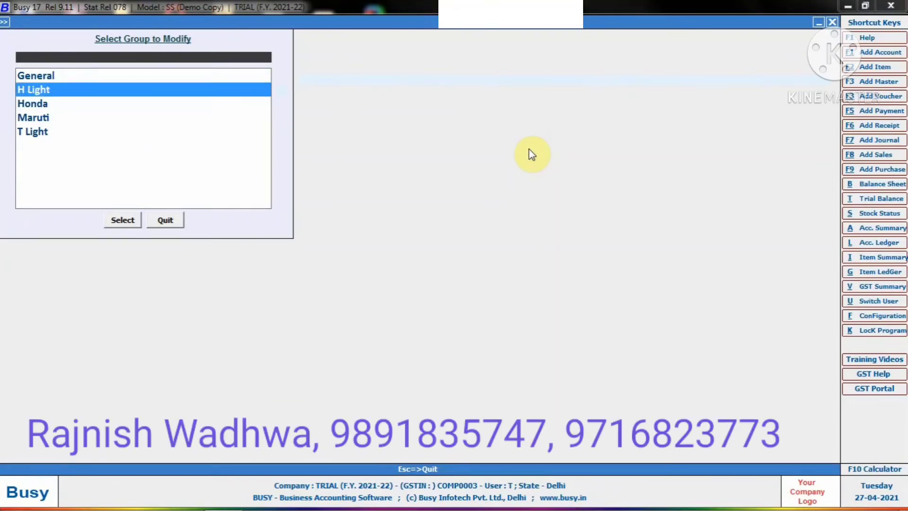
pyautogui.press('Return')
# - Change the H Light group's parent group to Maruti, save the change and leave the group selection
pyautogui.press('Return')
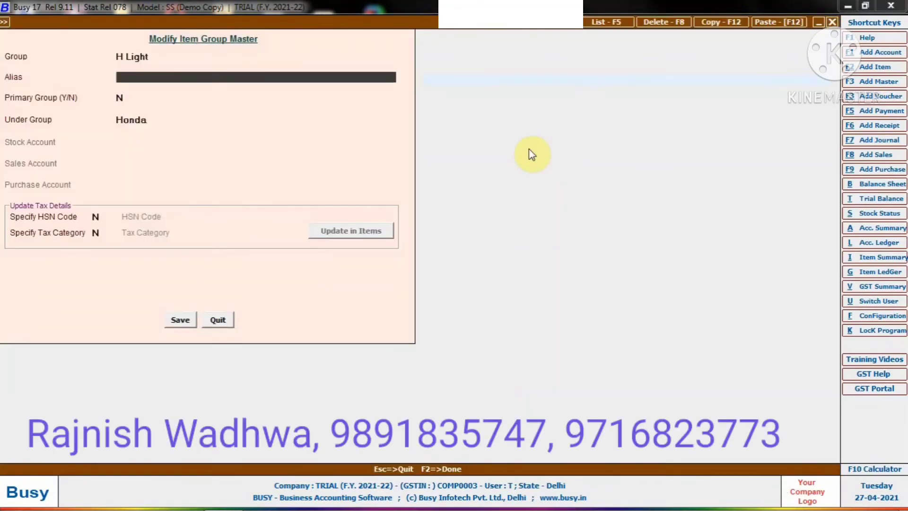
pyautogui.press('Up')
pyautogui.press('Return')
pyautogui.press('Return')
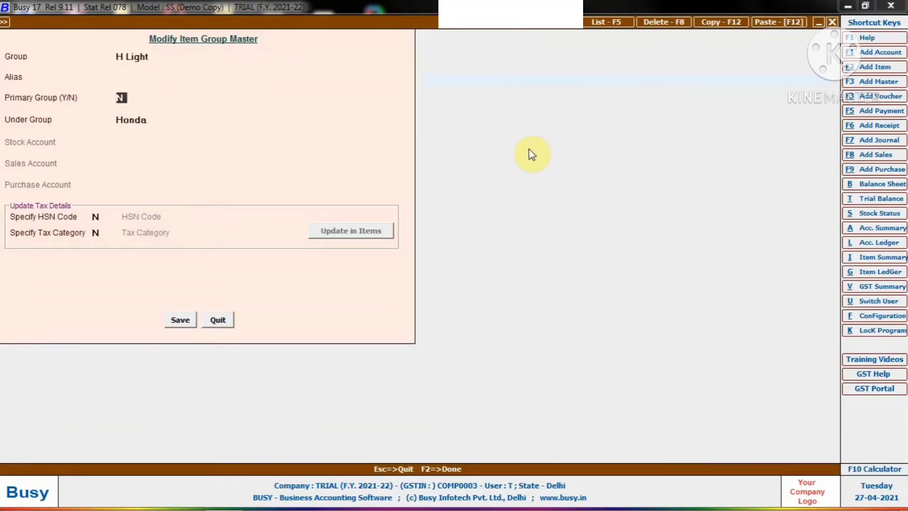
pyautogui.press('Return')
pyautogui.write('maru')
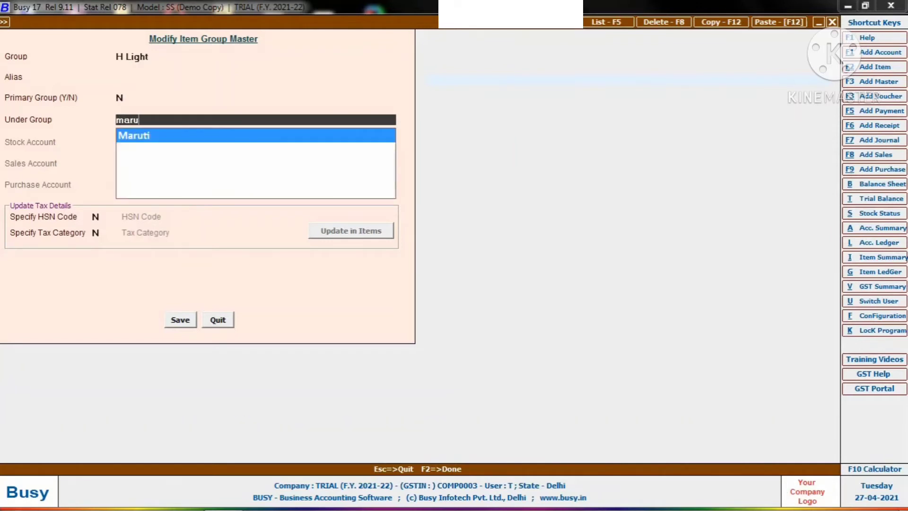
pyautogui.press('Return')
pyautogui.press('Return')
pyautogui.press('F2')
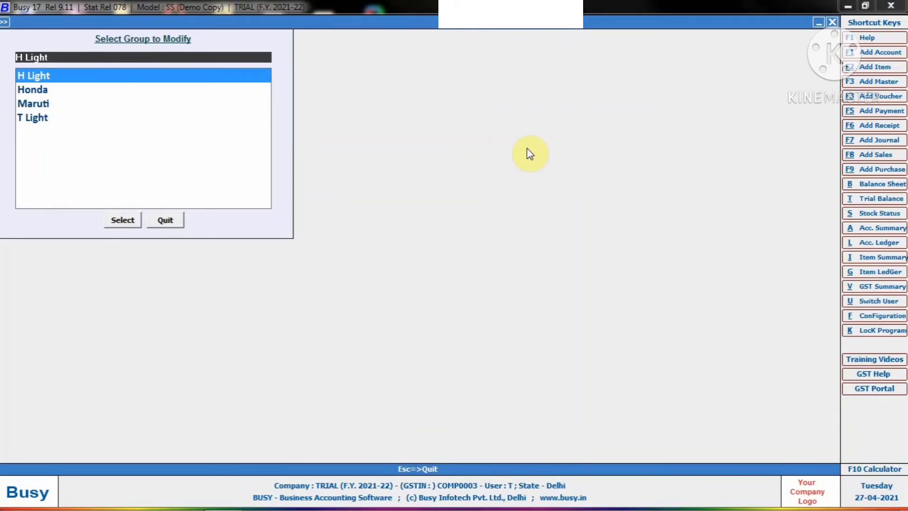
pyautogui.press('Escape')
pyautogui.press('Up')
pyautogui.press('Up')
pyautogui.press('Up')
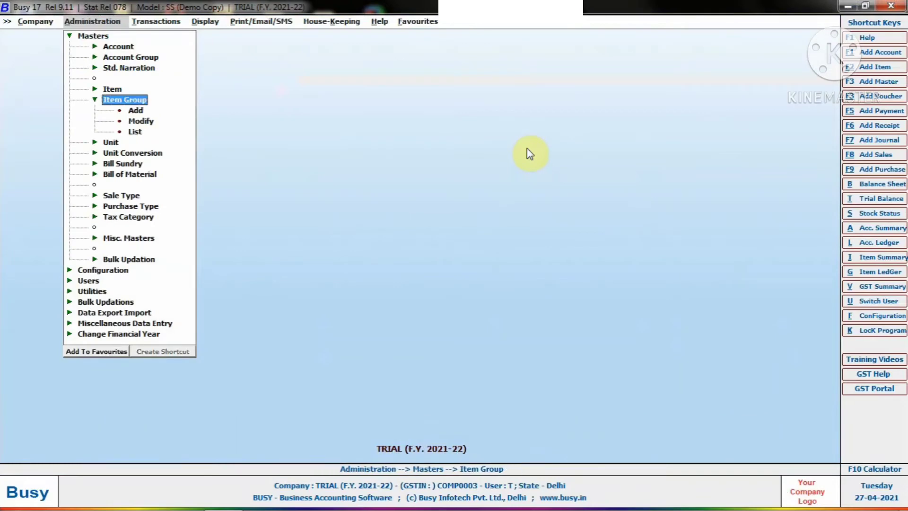
# - Start a new item master named H Light 800 and leave its alias blank
pyautogui.press('Return')
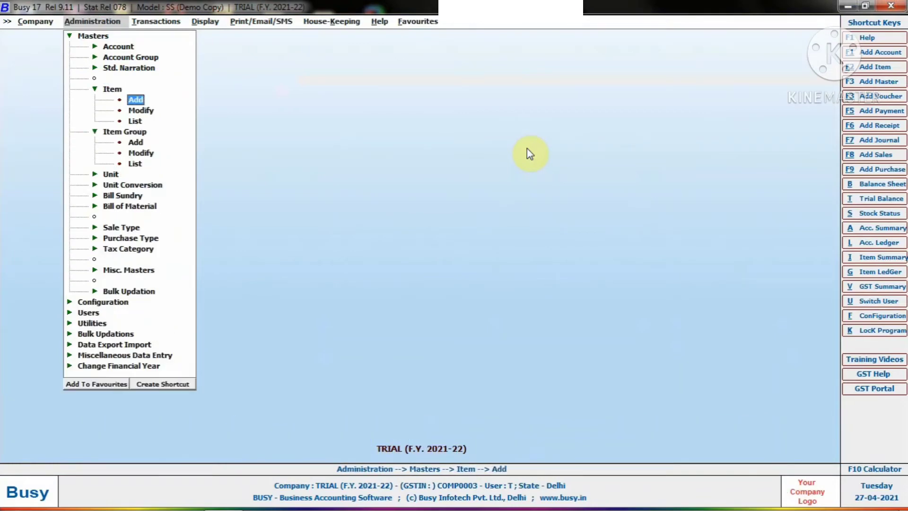
pyautogui.press('Return')
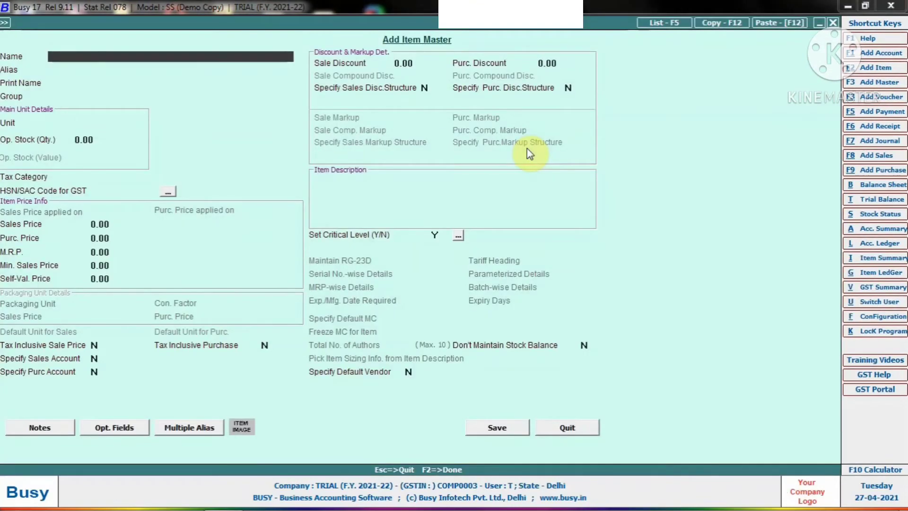
pyautogui.write('h')
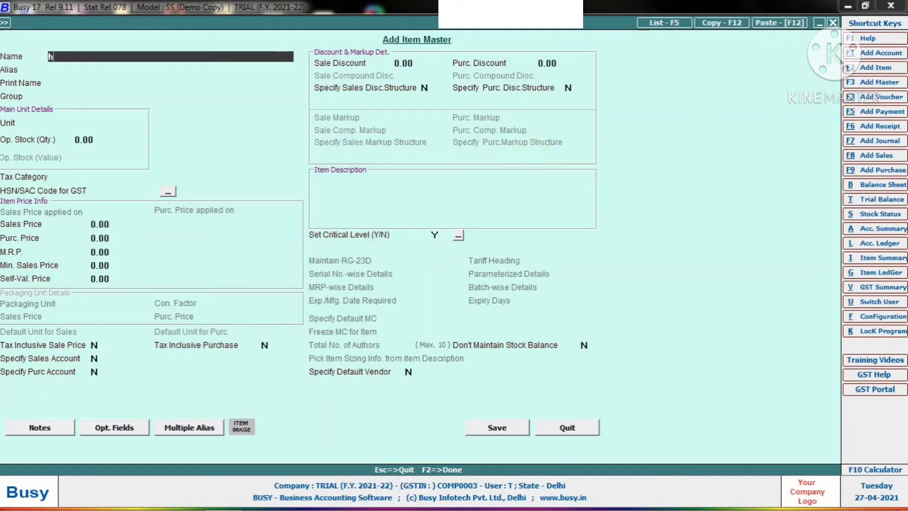
pyautogui.write(' light 800')
pyautogui.press('Return')
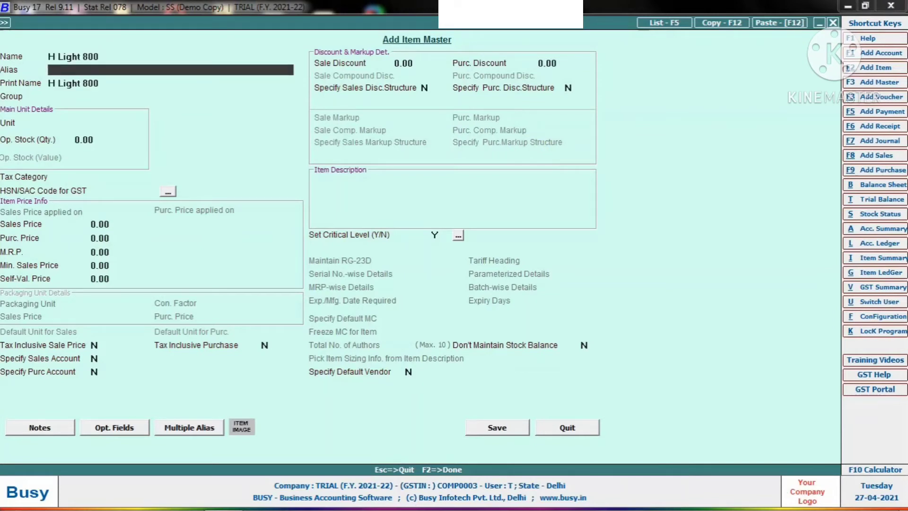
pyautogui.press('Return')
pyautogui.press('Return')
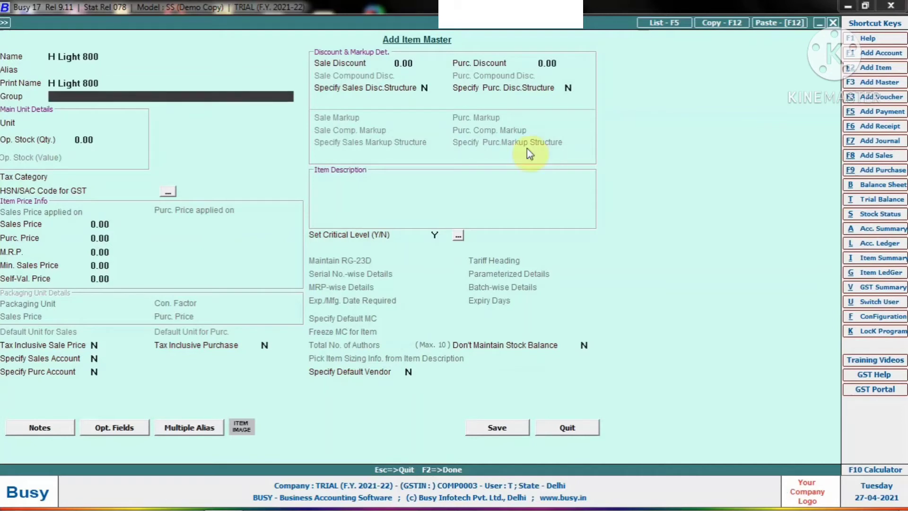
# - Assign the H Light 800 item to the H Light group with Pcs. as its unit
pyautogui.write('h')
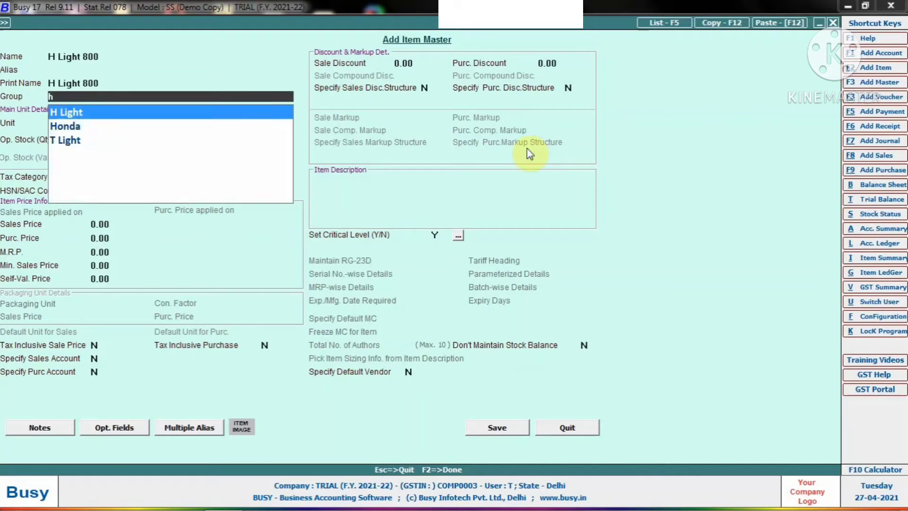
pyautogui.press('Return')
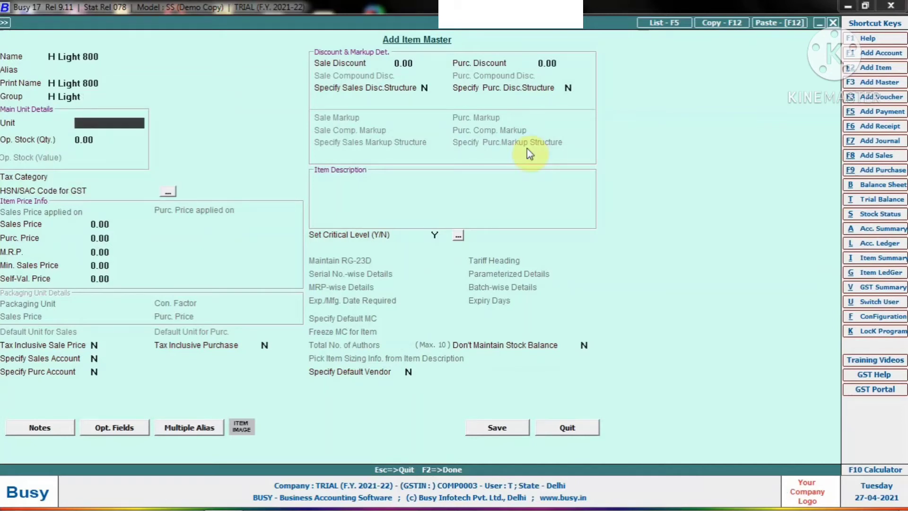
pyautogui.write('p')
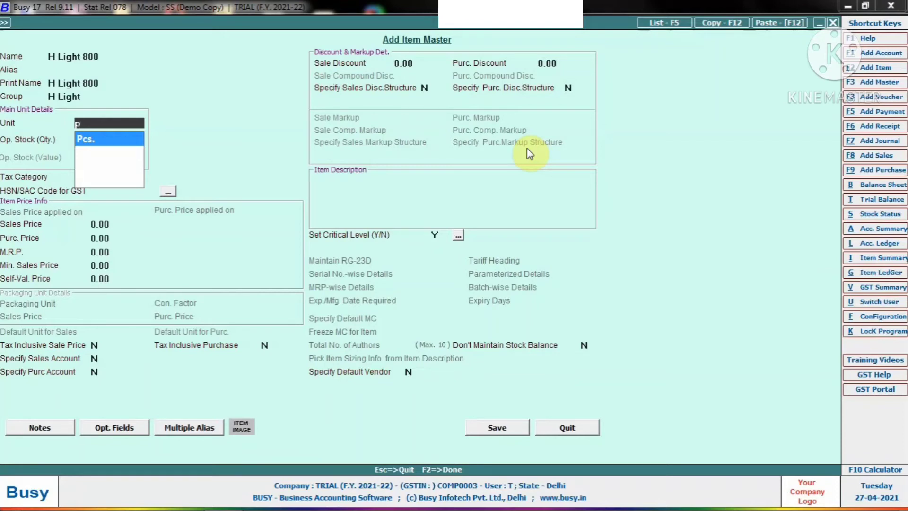
pyautogui.press('Return')
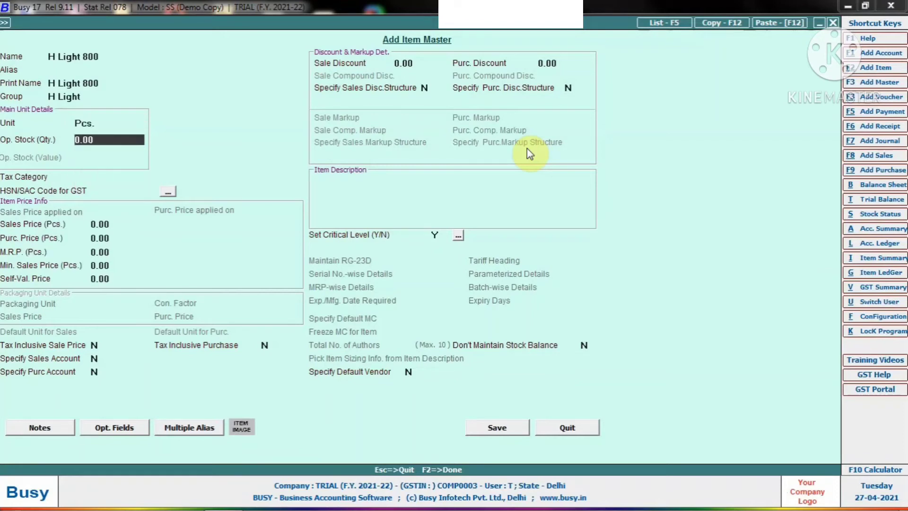
# - Set the item's tax category to None and keep the opening stock, HSN, price, account and discount fields at their defaults
pyautogui.press('Return')
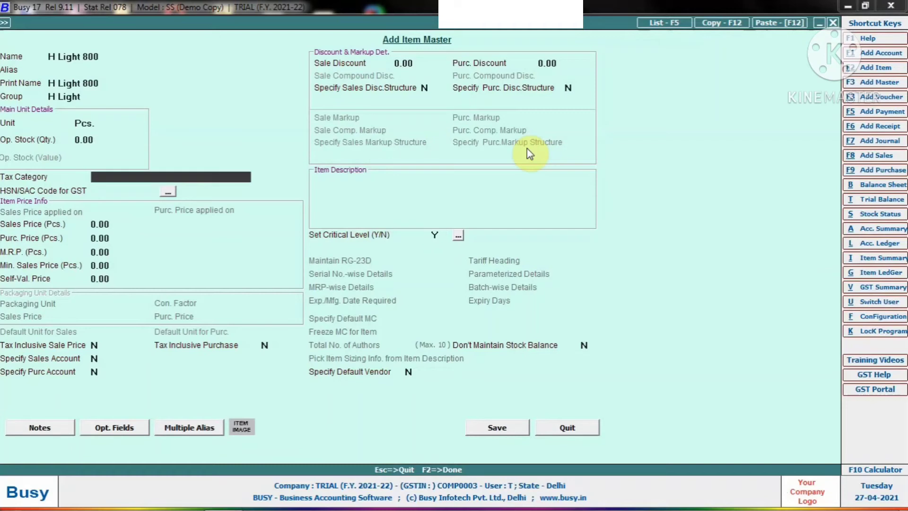
pyautogui.press('space')
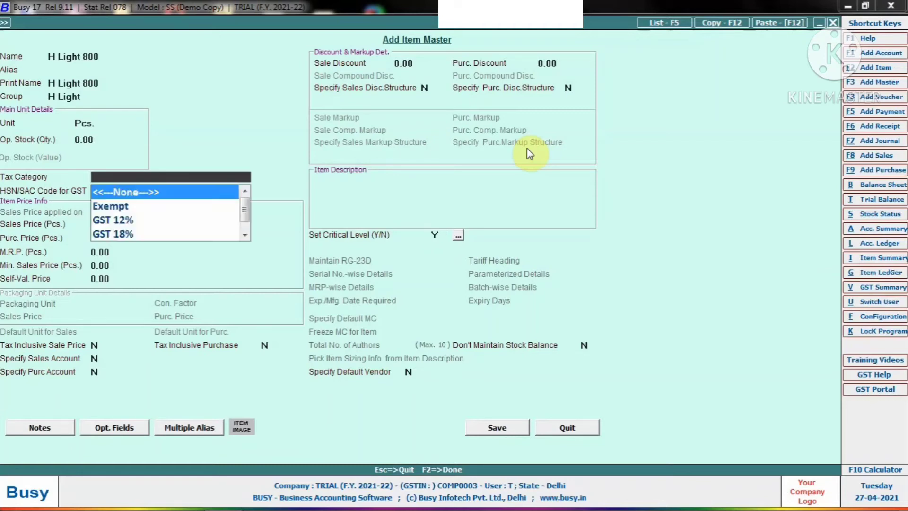
pyautogui.press('Return')
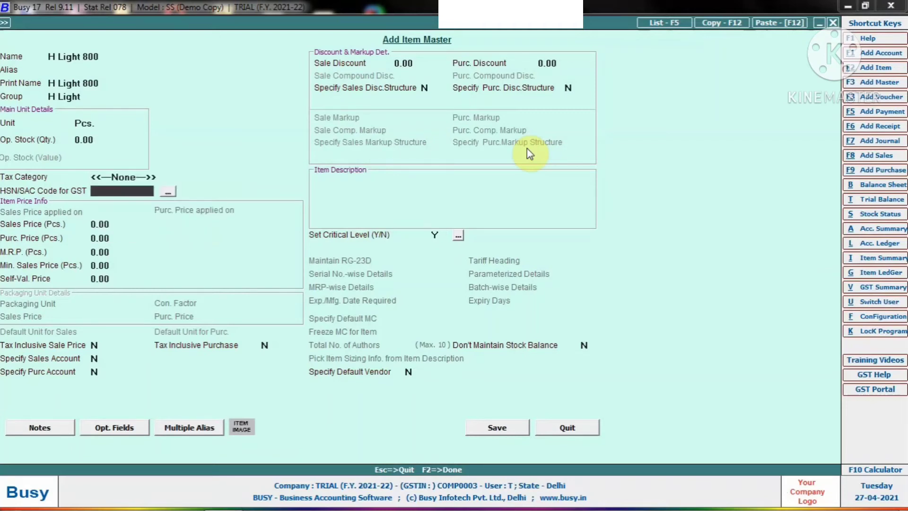
pyautogui.press('Return')
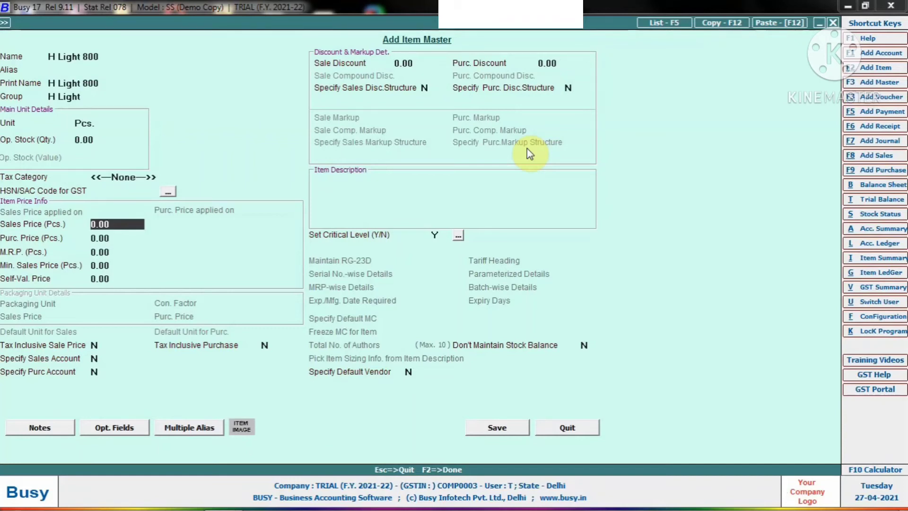
pyautogui.press('Return')
pyautogui.press('Return')
pyautogui.press('Return')
pyautogui.press('Return')
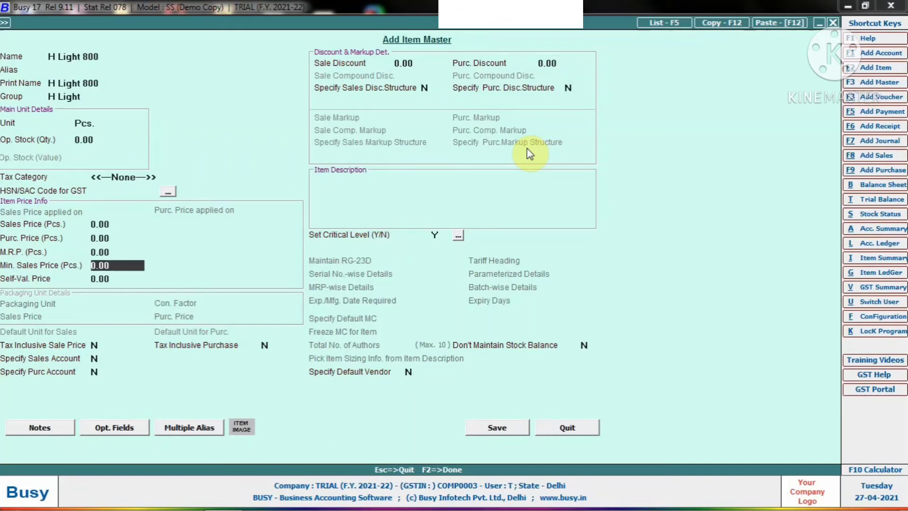
pyautogui.press('Return')
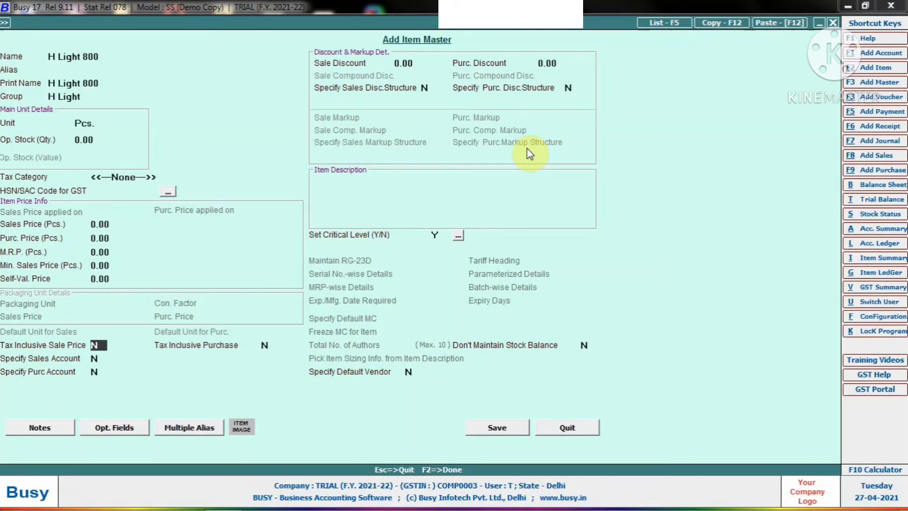
pyautogui.press('Return')
pyautogui.press('Return')
pyautogui.press('Return')
pyautogui.press('Return')
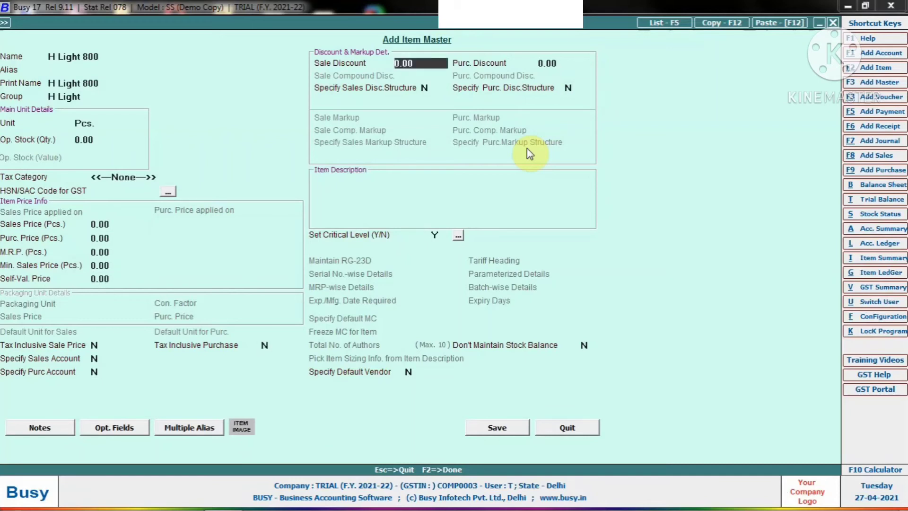
pyautogui.press('Return')
pyautogui.press('Return')
pyautogui.press('Return')
pyautogui.press('Return')
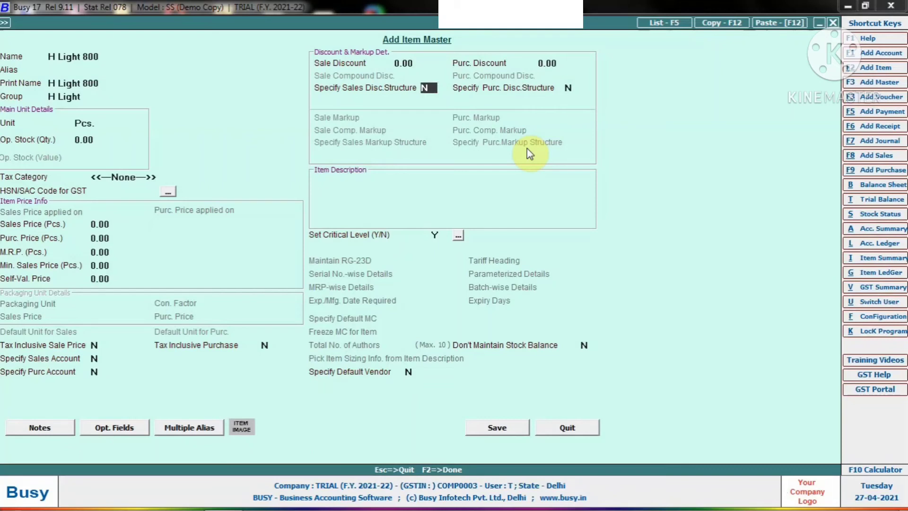
# - Set the item's critical level option to N and save it without an HSN/SAC code
pyautogui.press('Return')
pyautogui.press('Return')
pyautogui.press('Return')
pyautogui.press('n')
pyautogui.click(494, 436)
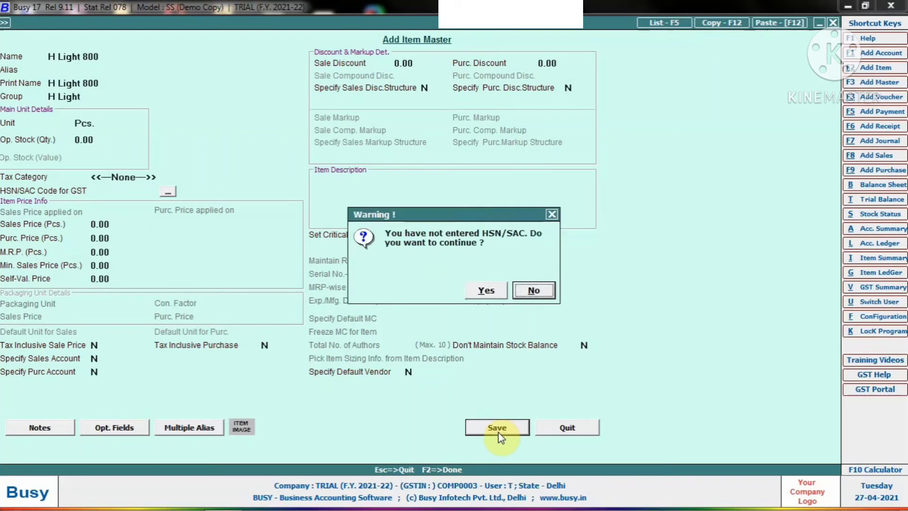
pyautogui.click(490, 297)
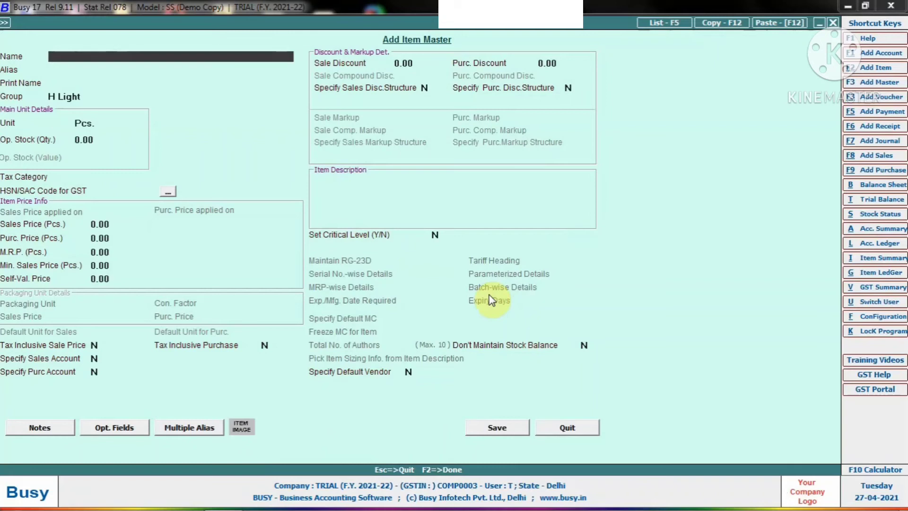
# - Try to name the next new item H Light 800
pyautogui.write('alto')
pyautogui.press('BackSpace')
pyautogui.press('BackSpace')
pyautogui.press('BackSpace')
pyautogui.press('BackSpace')
pyautogui.write('h light 800')
pyautogui.press('Return')
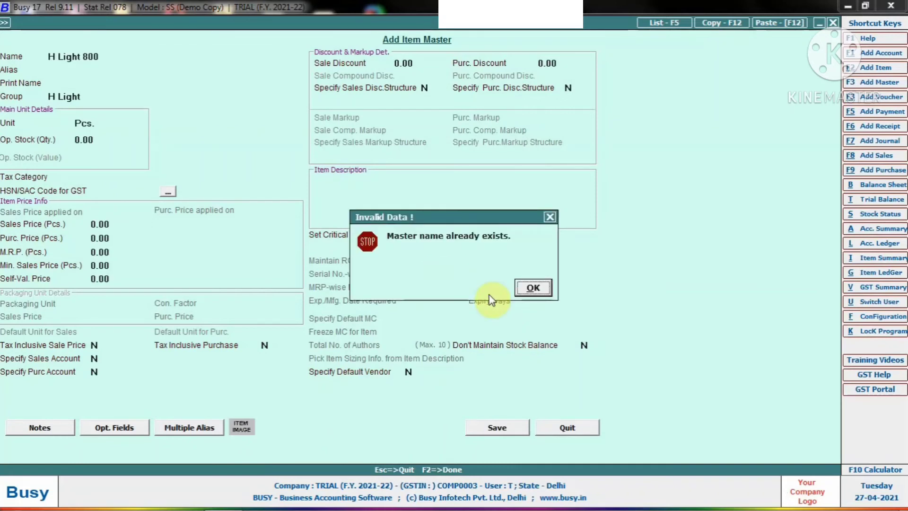
pyautogui.press('Return')
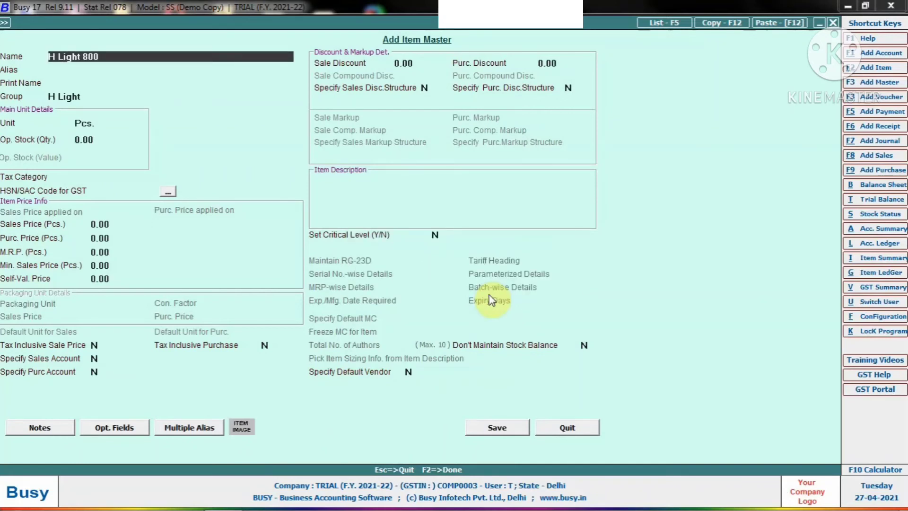
# - Change the new item's name to H Light alto, keeping H Light as its group
pyautogui.press('Right')
pyautogui.press('Right')
pyautogui.press('Right')
pyautogui.press('Right')
pyautogui.press('Right')
pyautogui.press('Right')
pyautogui.press('Right')
pyautogui.press('Right')
pyautogui.press('Right')
pyautogui.press('Right')
pyautogui.press('Right')
pyautogui.press('BackSpace')
pyautogui.press('BackSpace')
pyautogui.press('BackSpace')
pyautogui.write('qlto')
pyautogui.press('BackSpace')
pyautogui.press('BackSpace')
pyautogui.press('BackSpace')
pyautogui.press('BackSpace')
pyautogui.write('alto')
pyautogui.press('Return')
pyautogui.press('Return')
# - Keep Pcs. as the unit, save H Light alto without an HSN/SAC code, and leave the item form
pyautogui.press('Return')
pyautogui.press('Return')
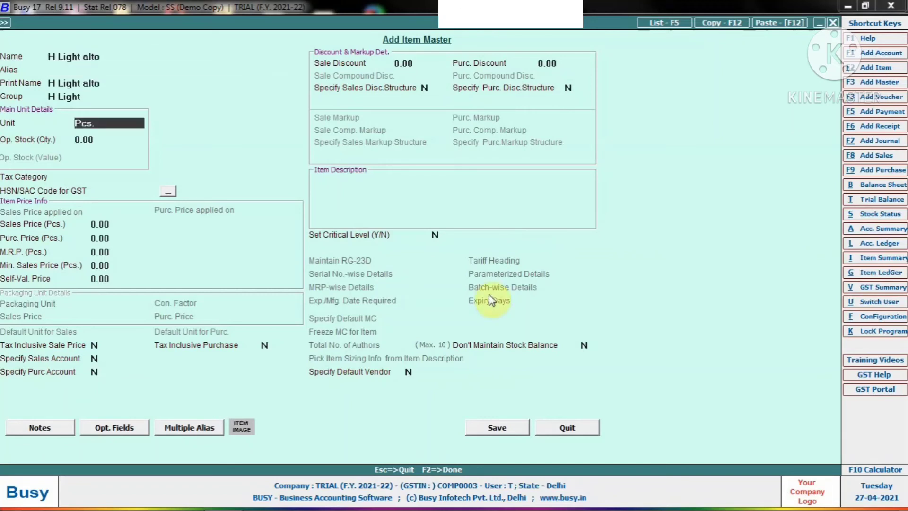
pyautogui.press('Return')
pyautogui.press('Return')
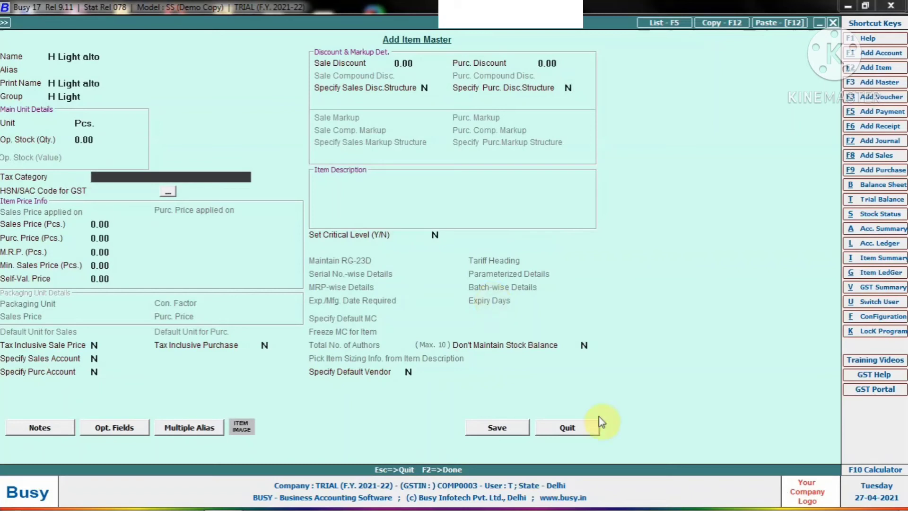
pyautogui.click(497, 428)
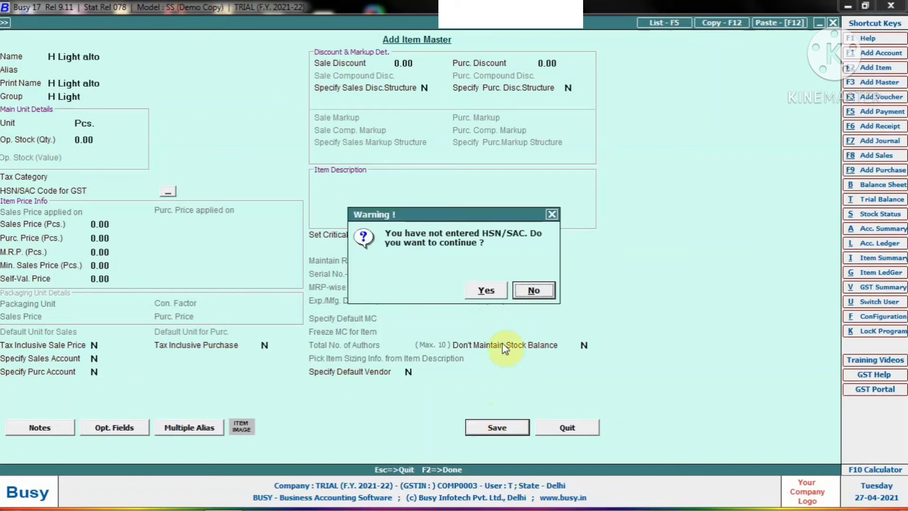
pyautogui.click(492, 291)
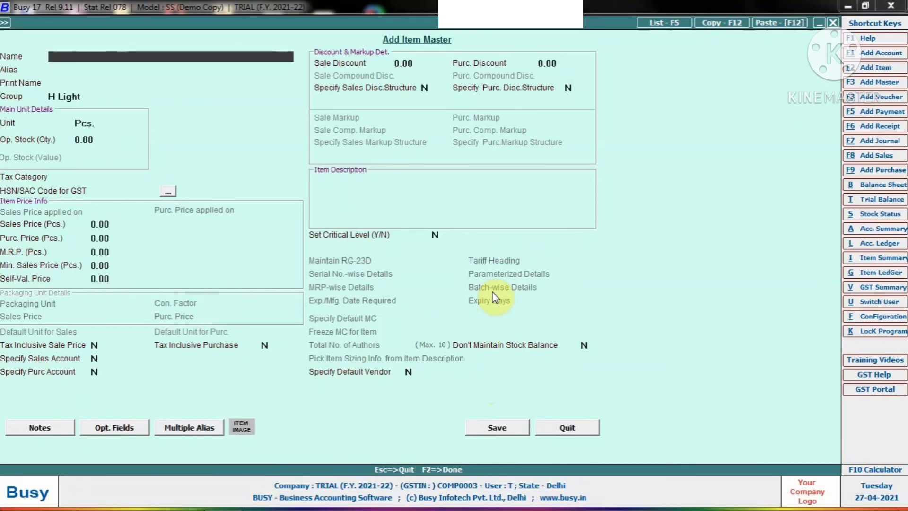
pyautogui.press('Escape')
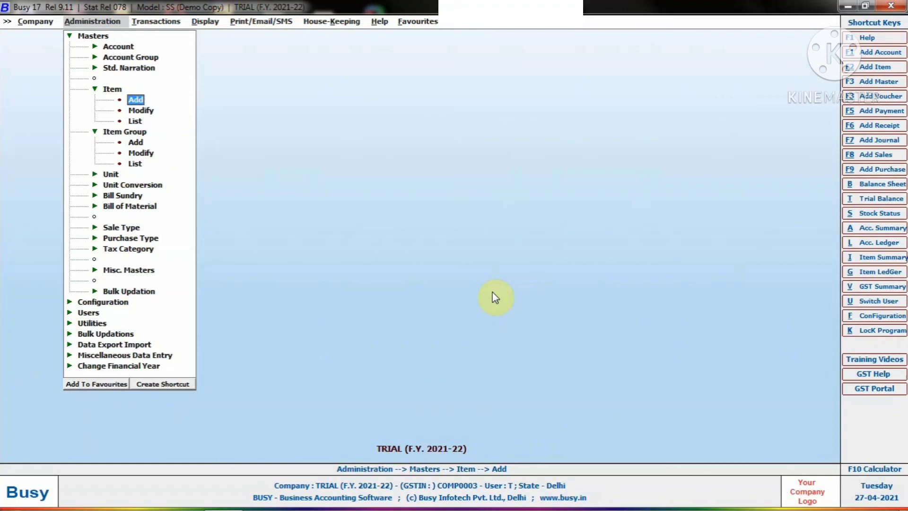
# - Display the item list on screen in standard format for the H Light group, without tax category filtering
pyautogui.press('Down')
pyautogui.press('Down')
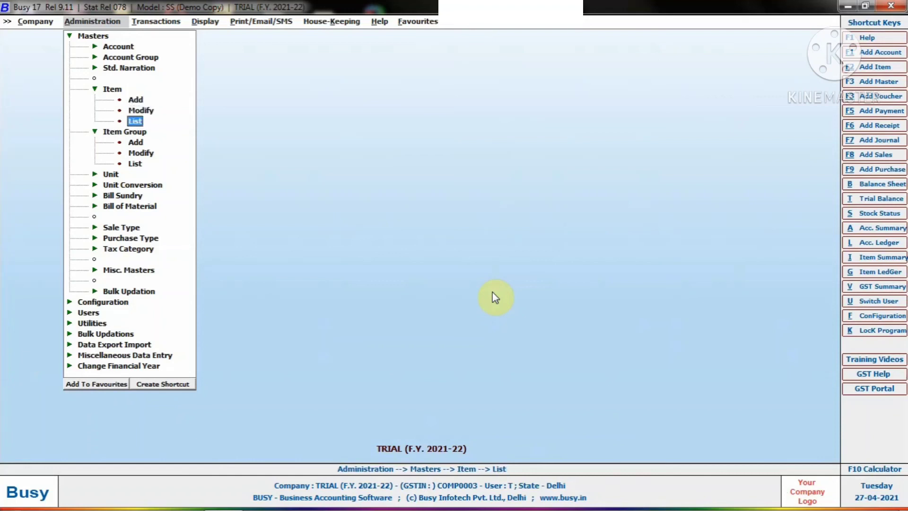
pyautogui.press('Return')
pyautogui.press('Return')
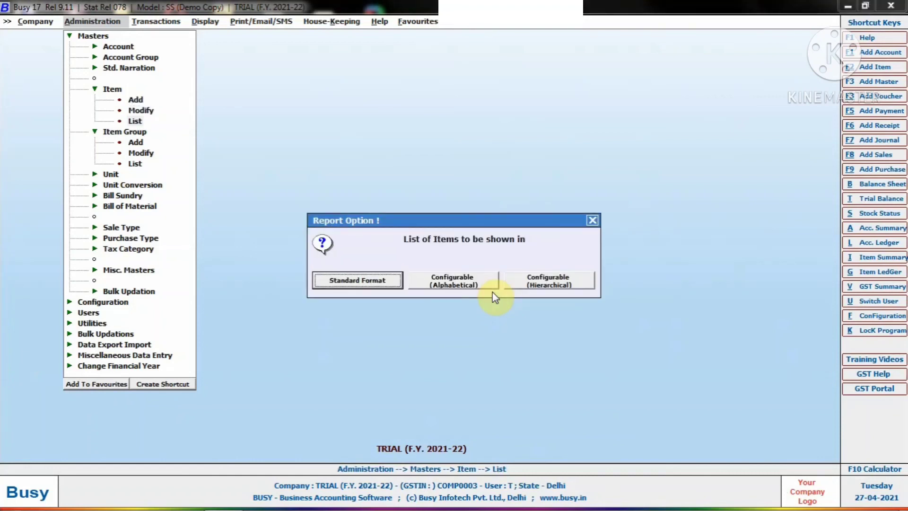
pyautogui.press('Return')
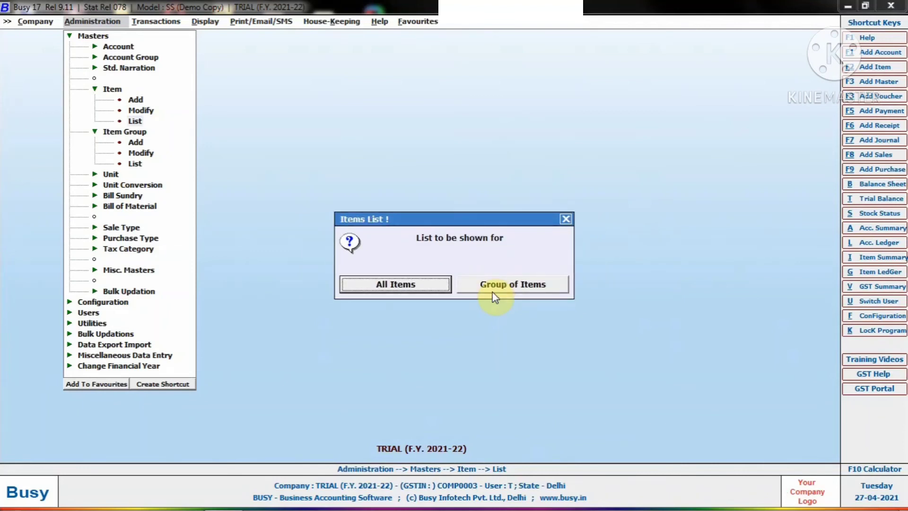
pyautogui.click(493, 292)
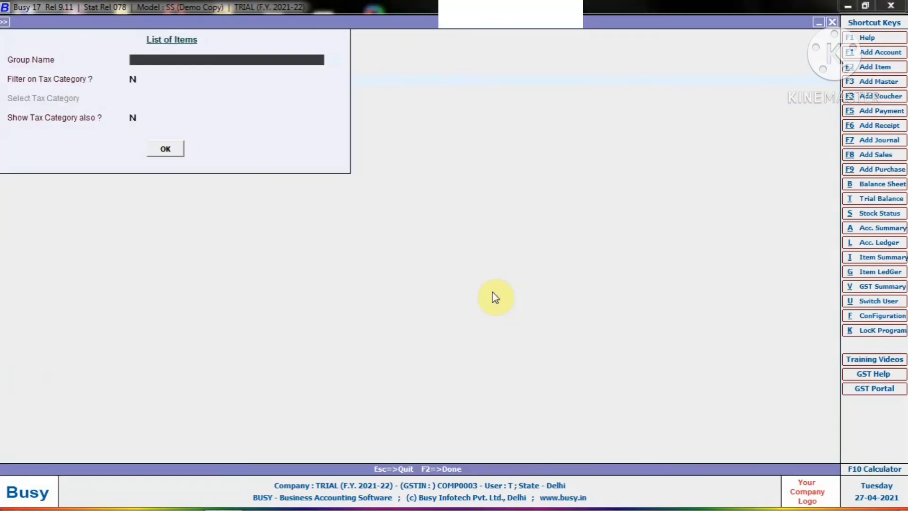
pyautogui.write('h')
pyautogui.press('Return')
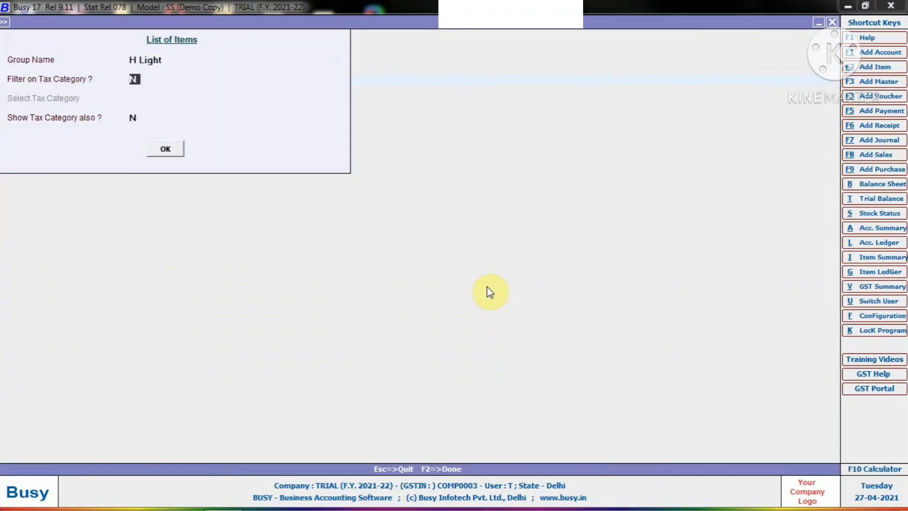
pyautogui.press('Return')
pyautogui.press('Return')
pyautogui.press('Return')
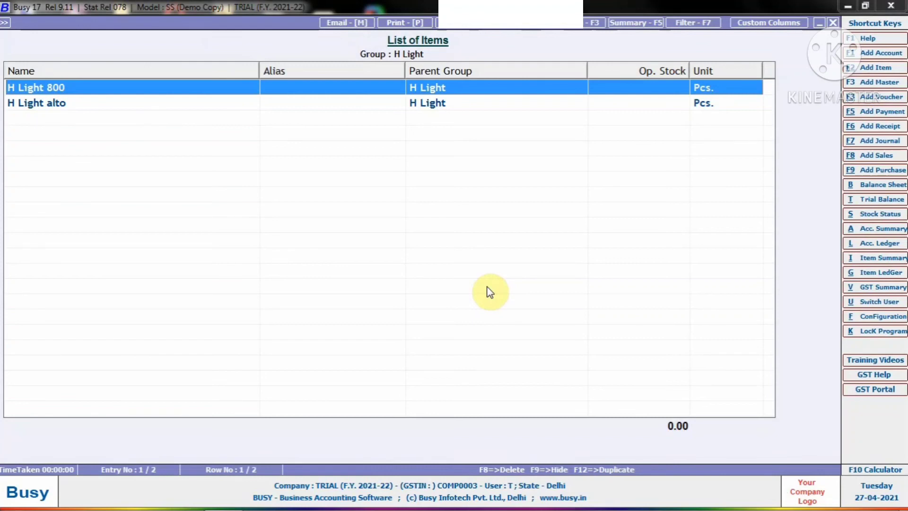
# - Close the H Light item list and its report options to return to the item masters
pyautogui.press('Escape')
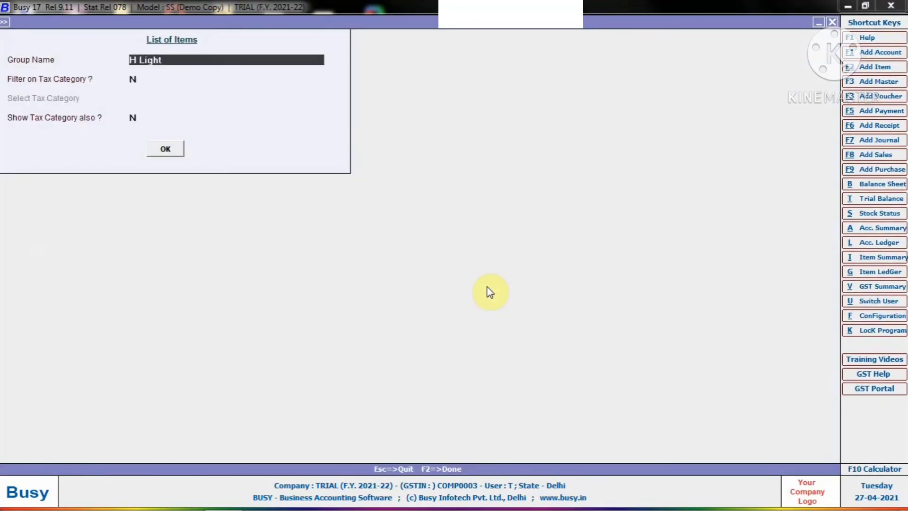
pyautogui.press('Escape')
pyautogui.press('Escape')
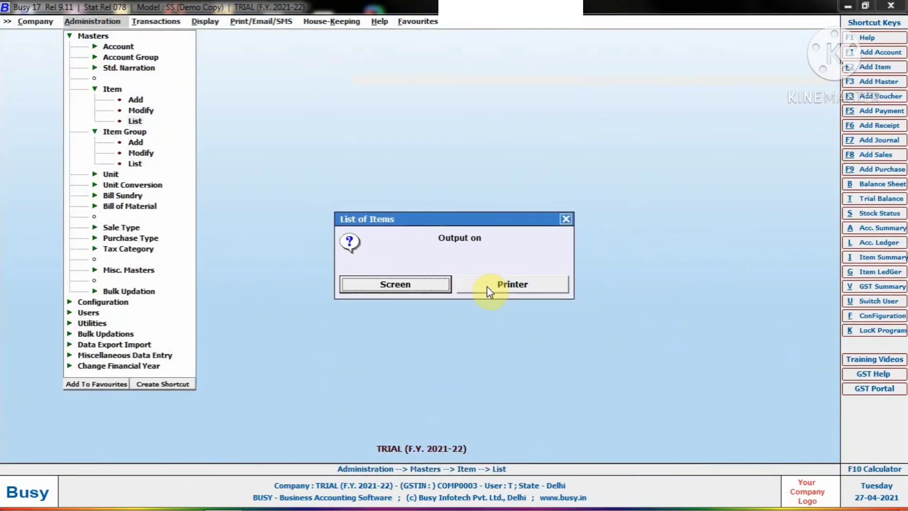
pyautogui.press('Escape')
pyautogui.press('Up')
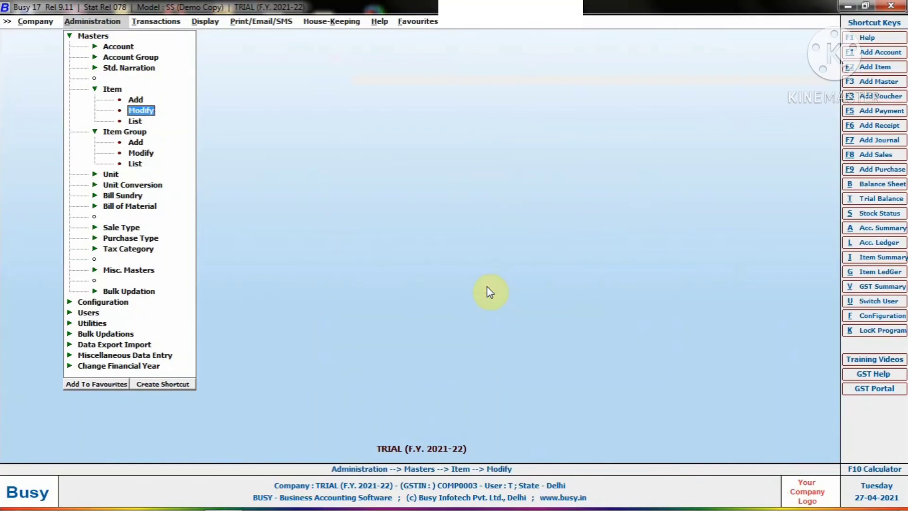
# - Open the item H Light 800 for modification and set its opening stock quantity to 120
pyautogui.press('Return')
pyautogui.press('Return')
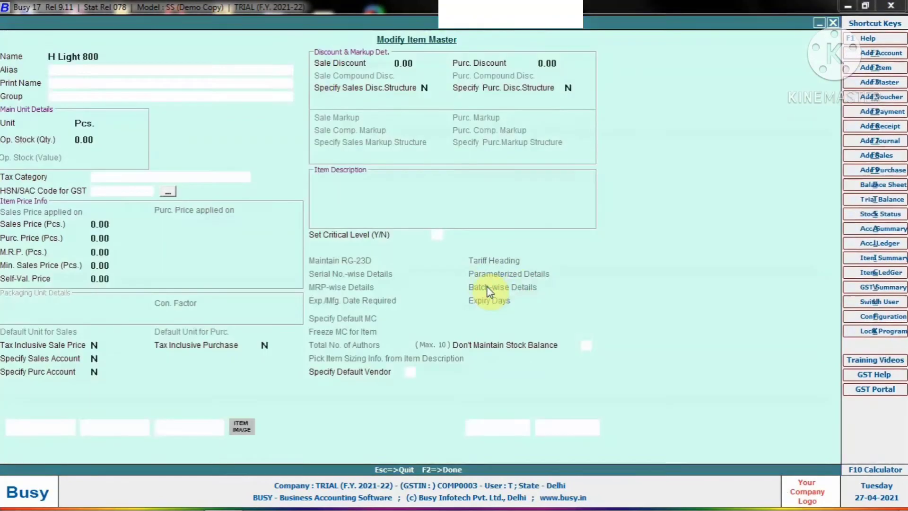
pyautogui.press('Return')
pyautogui.press('Return')
pyautogui.press('Return')
pyautogui.press('Return')
pyautogui.press('Return')
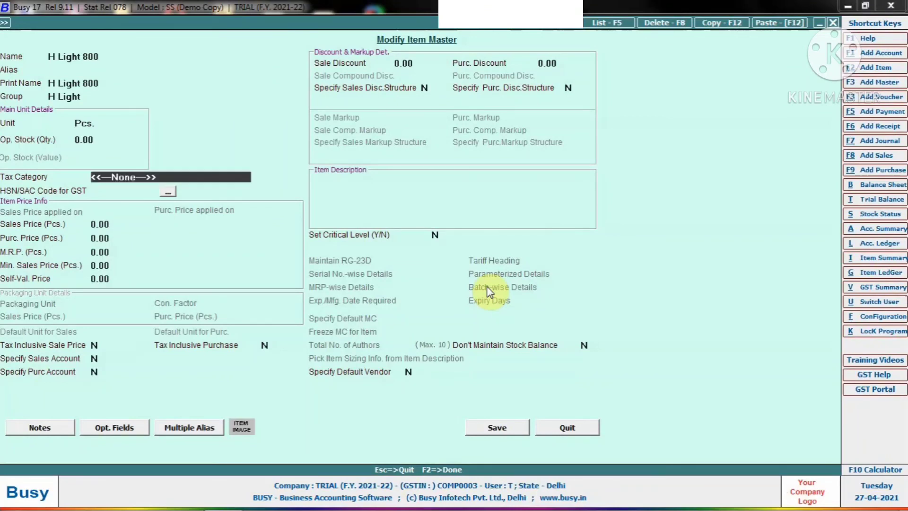
pyautogui.press('Up')
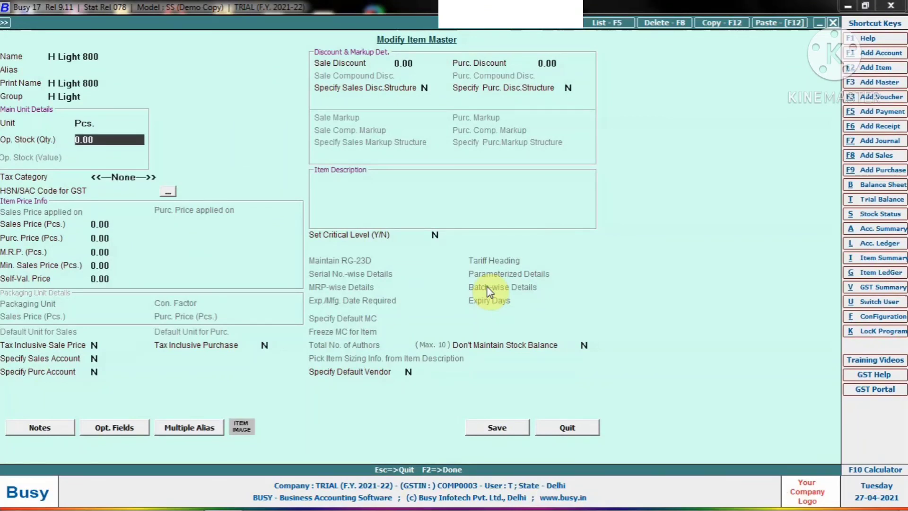
pyautogui.write('120')
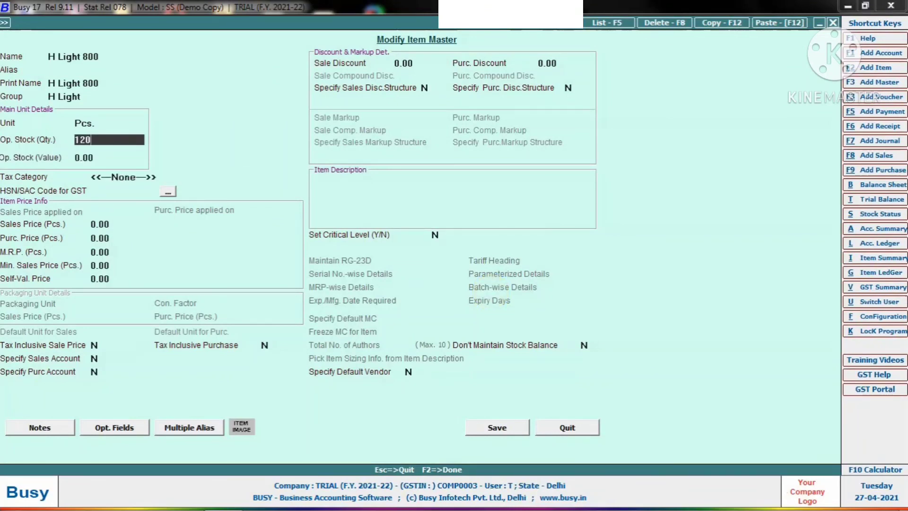
pyautogui.press('Return')
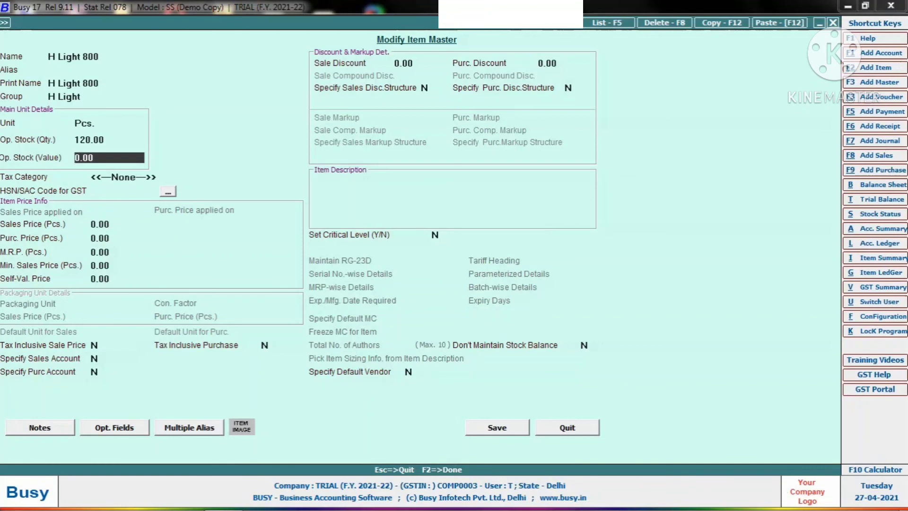
# - Set the opening stock value of H Light 800 to 30,000 and save the item without an HSN/SAC code
pyautogui.write('250')
pyautogui.press('Return')
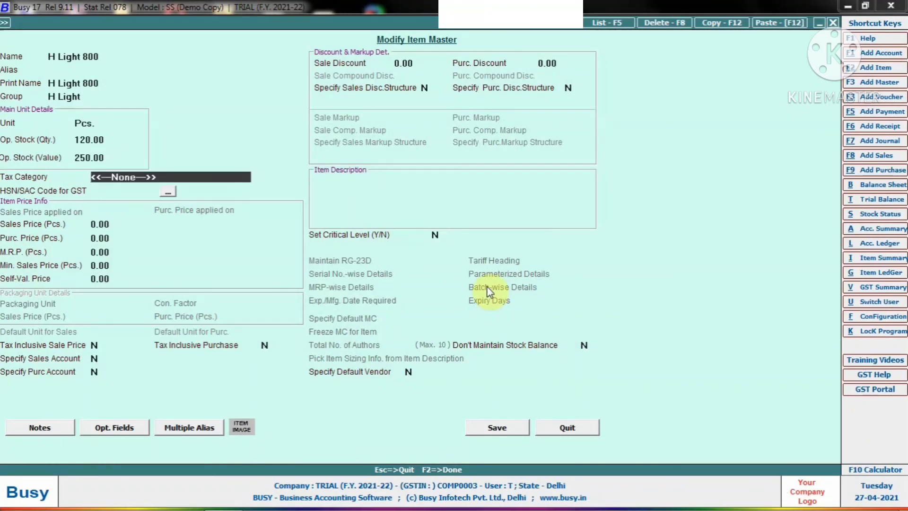
pyautogui.press('Up')
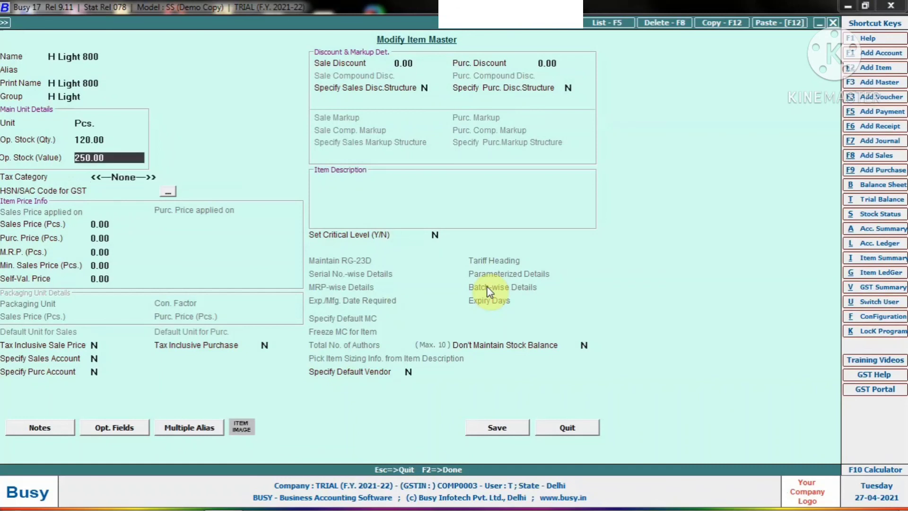
pyautogui.write('30000')
pyautogui.press('Return')
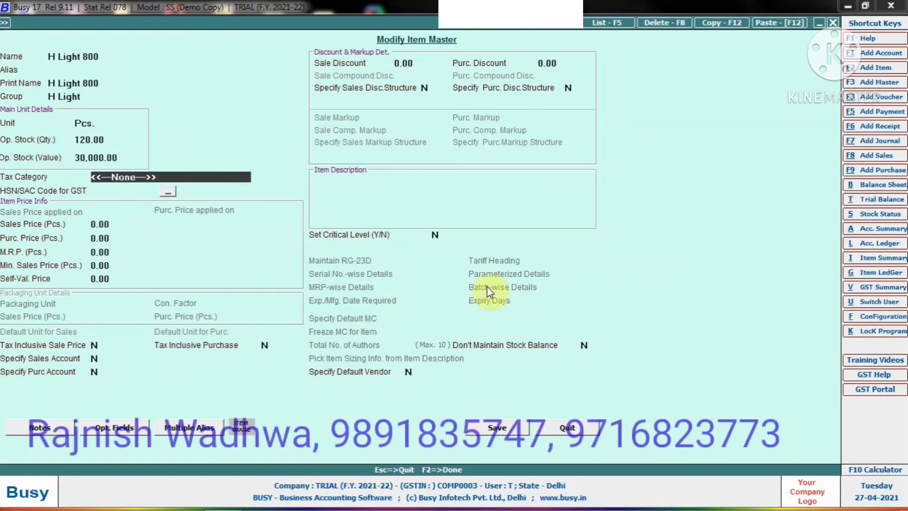
pyautogui.click(510, 421)
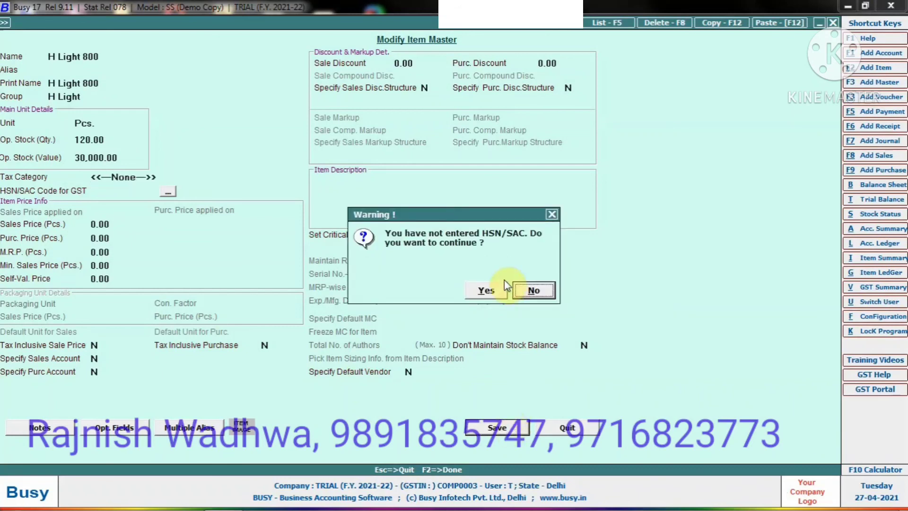
pyautogui.click(492, 289)
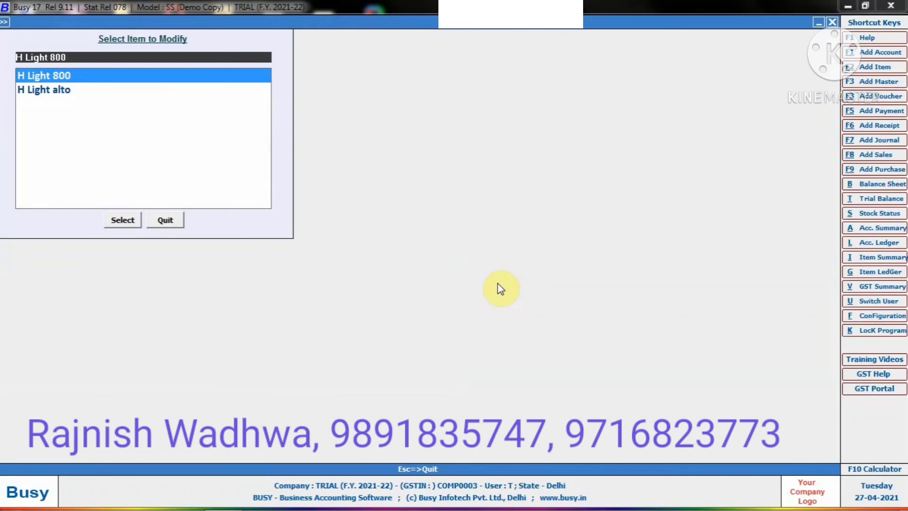
# - Leave the item selection for modification and close the TRIAL company
pyautogui.press('Escape')
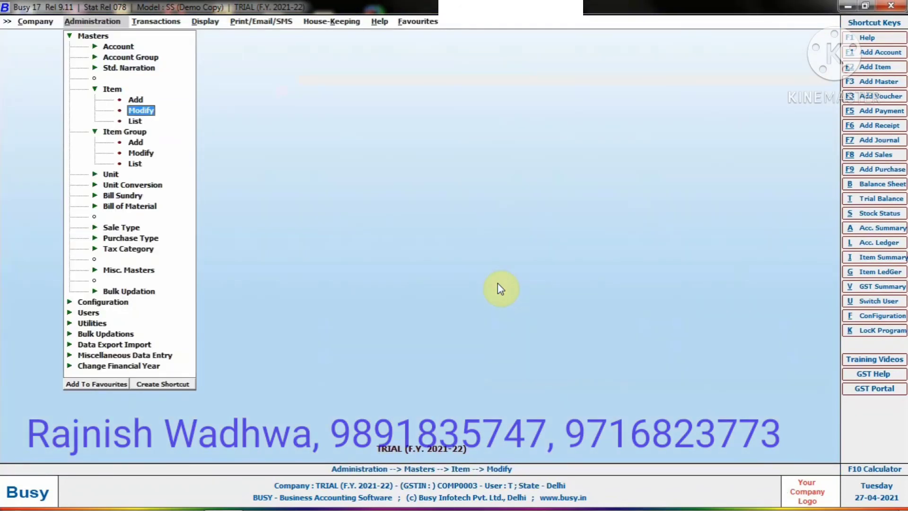
pyautogui.press('Left')
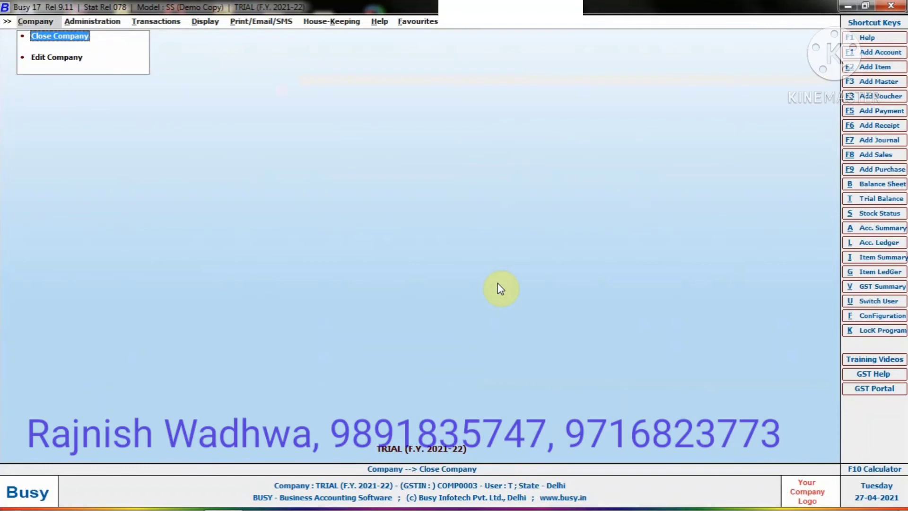
pyautogui.press('Return')
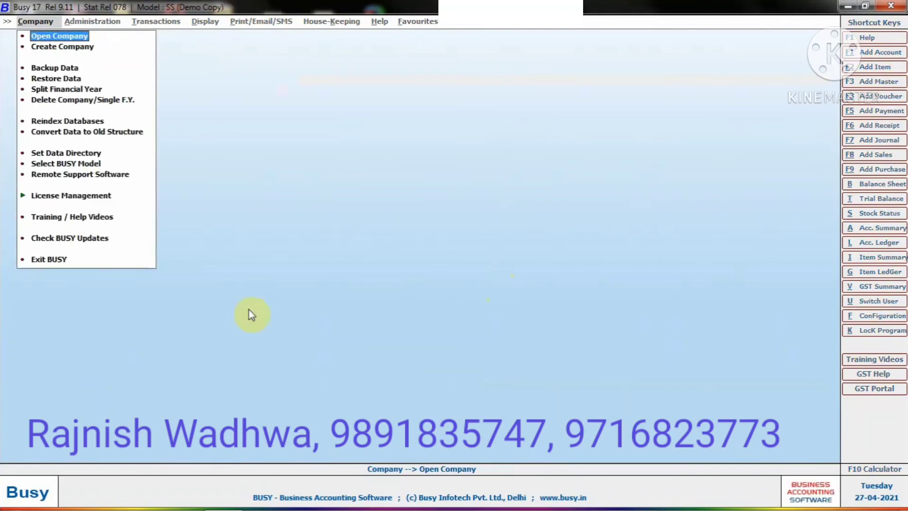